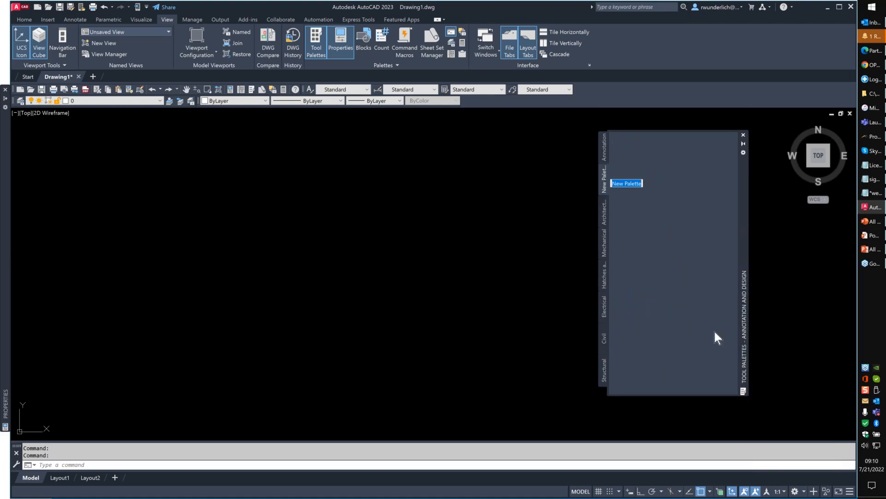
Step: Name the new tool palette Webinar
{"action": "type", "text": "Webinar"}
{"action": "key", "text": "Return"}
Step: Switch to File Explorer and open the folder C:\Working Data\Webinar\Block Palette Standards\Pipe beside the tool palette
{"action": "left_click", "coordinate": [872, 93]}
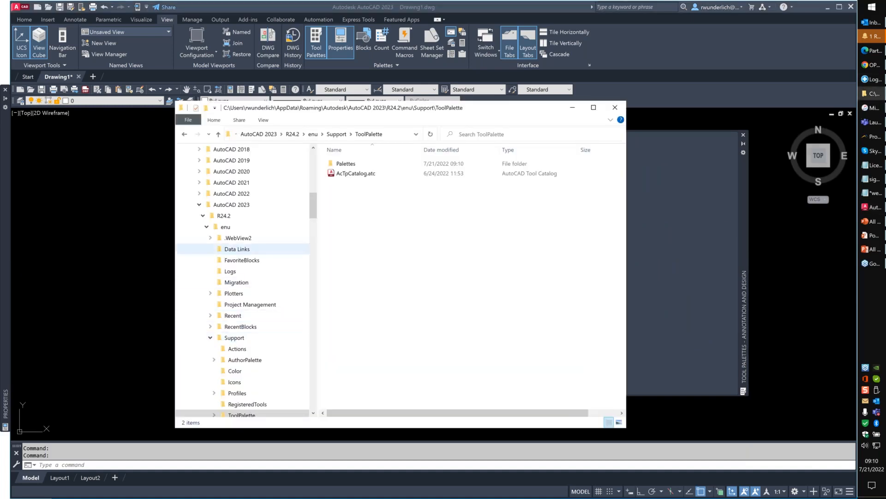
{"action": "double_click", "coordinate": [293, 206]}
{"action": "left_click_drag", "start_coordinate": [310, 201], "coordinate": [310, 399]}
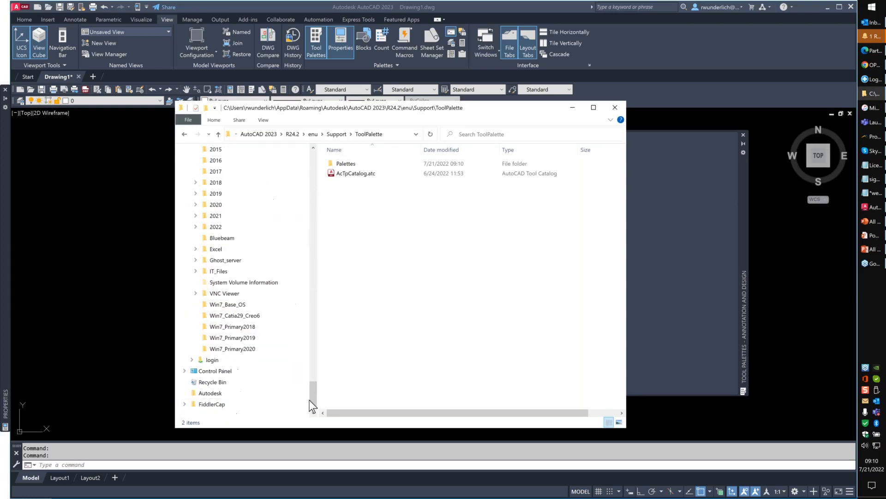
{"action": "scroll", "coordinate": [214, 286], "scroll_direction": "up", "scroll_amount": 5}
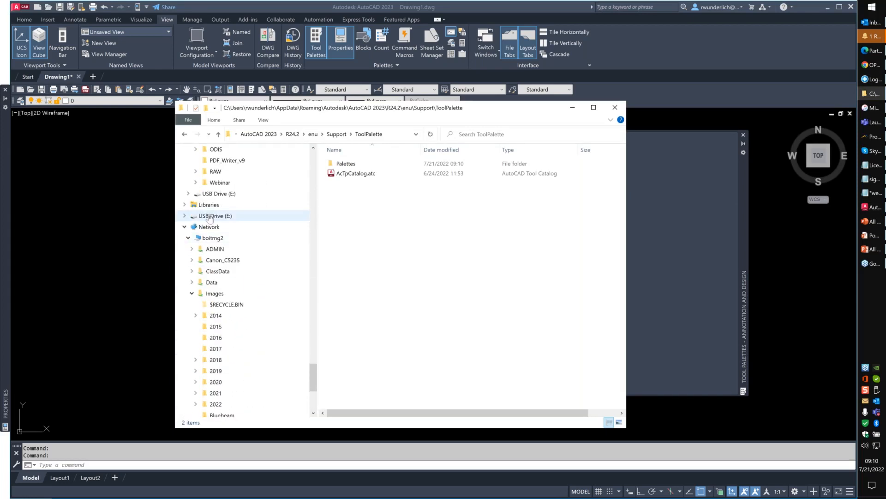
{"action": "left_click", "coordinate": [220, 182]}
{"action": "double_click", "coordinate": [343, 163]}
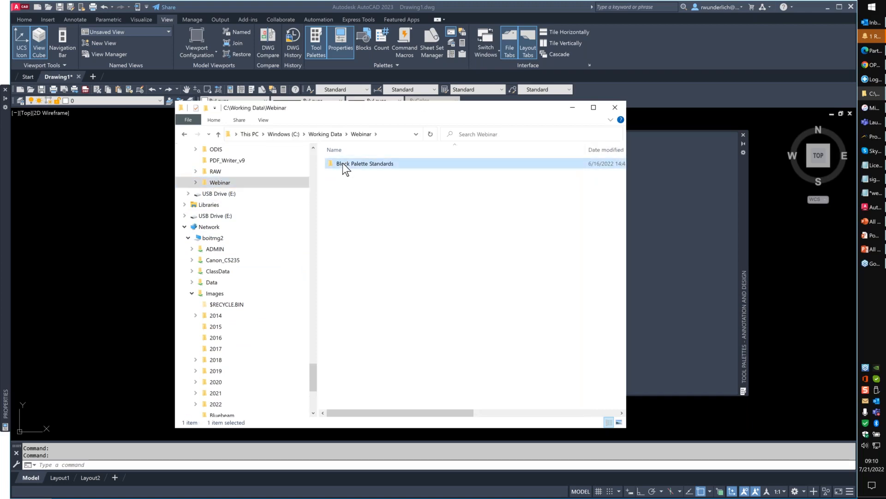
{"action": "left_click_drag", "start_coordinate": [400, 110], "coordinate": [254, 106]}
{"action": "double_click", "coordinate": [197, 181]}
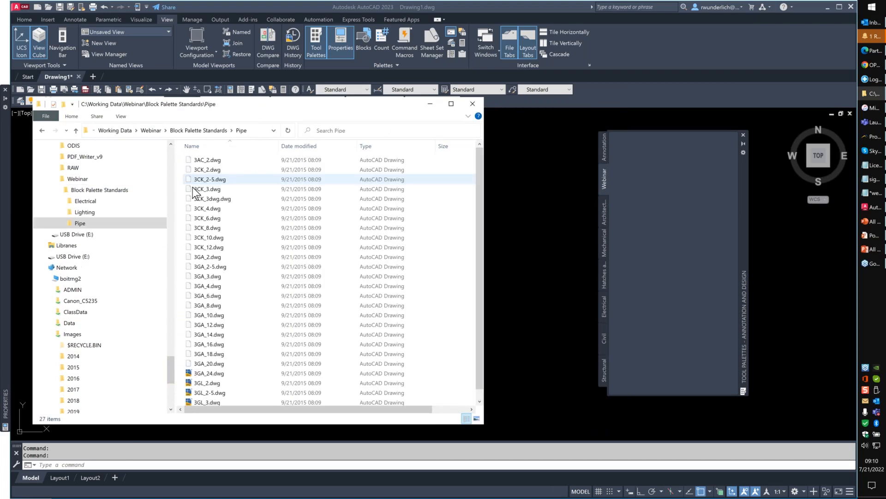
Step: Add the drawings 3CK_2, 3CK_2-5 and 3CK_6 through 3GA_10 to the Webinar palette as block tools, and close the folder window
{"action": "left_click_drag", "start_coordinate": [207, 169], "coordinate": [665, 192]}
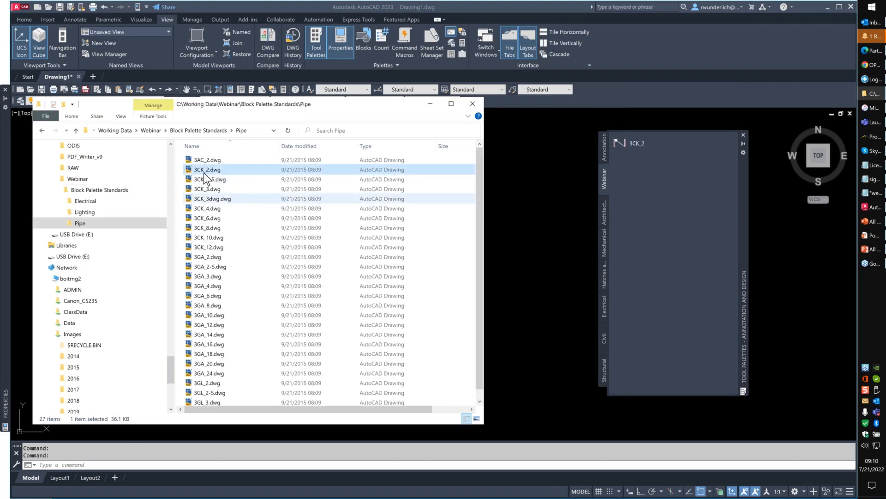
{"action": "left_click_drag", "start_coordinate": [208, 180], "coordinate": [655, 163]}
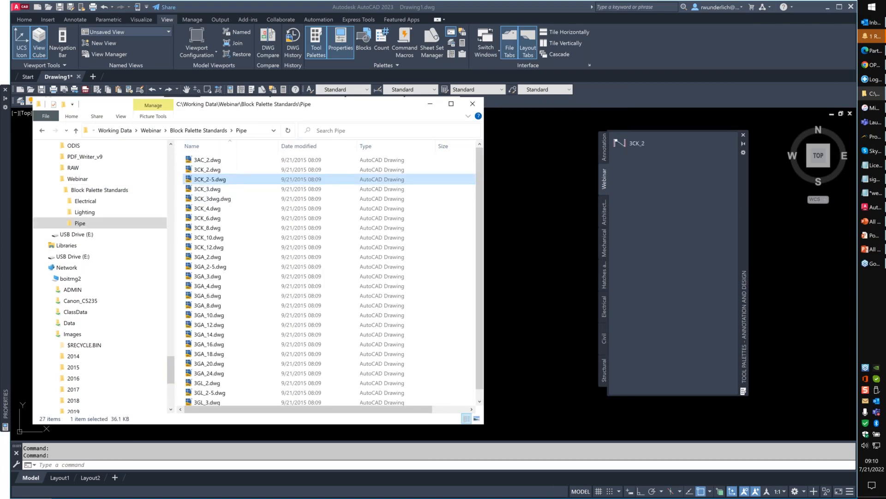
{"action": "left_click", "coordinate": [223, 217]}
{"action": "left_click", "coordinate": [211, 312], "text": "shift"}
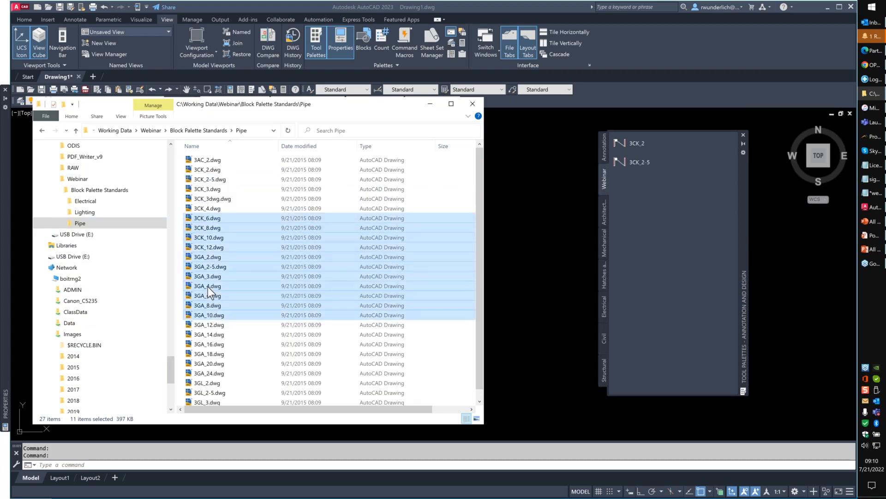
{"action": "left_click_drag", "start_coordinate": [208, 287], "coordinate": [656, 291]}
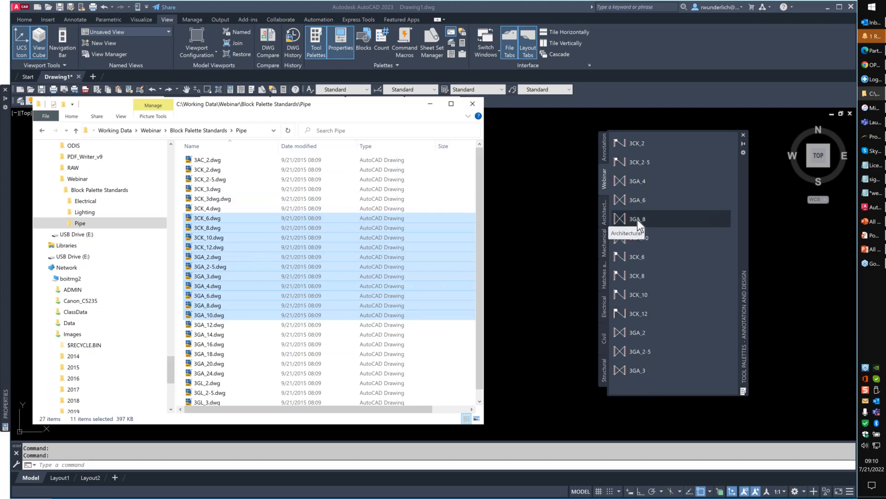
{"action": "left_click", "coordinate": [472, 104]}
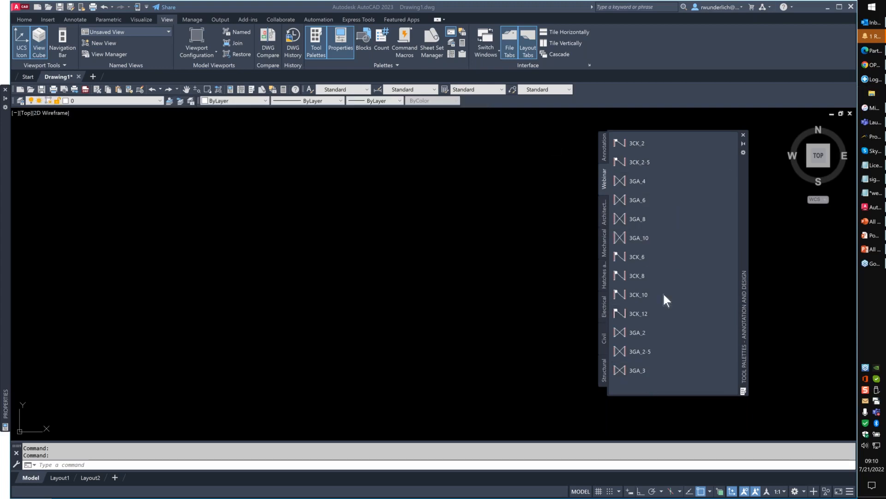
Step: Add a separator to the Webinar palette and place it between the 3GA_6 and 3GA_8 tools
{"action": "right_click", "coordinate": [659, 384]}
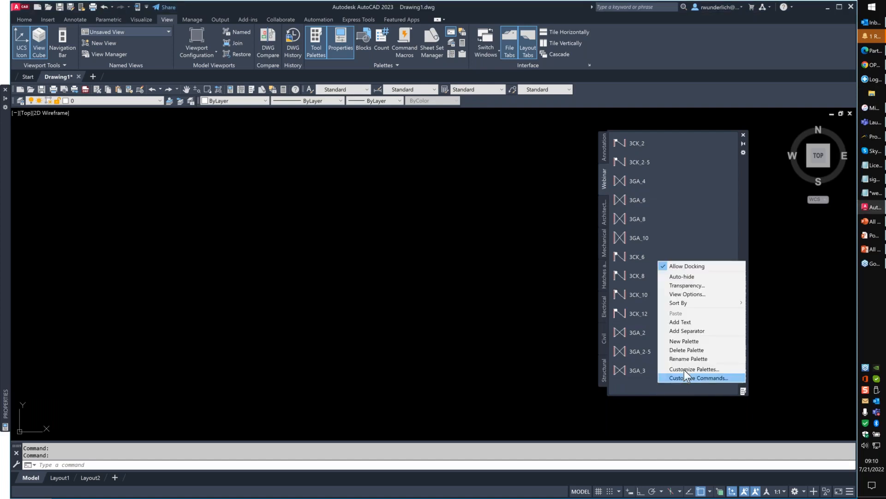
{"action": "left_click", "coordinate": [689, 331]}
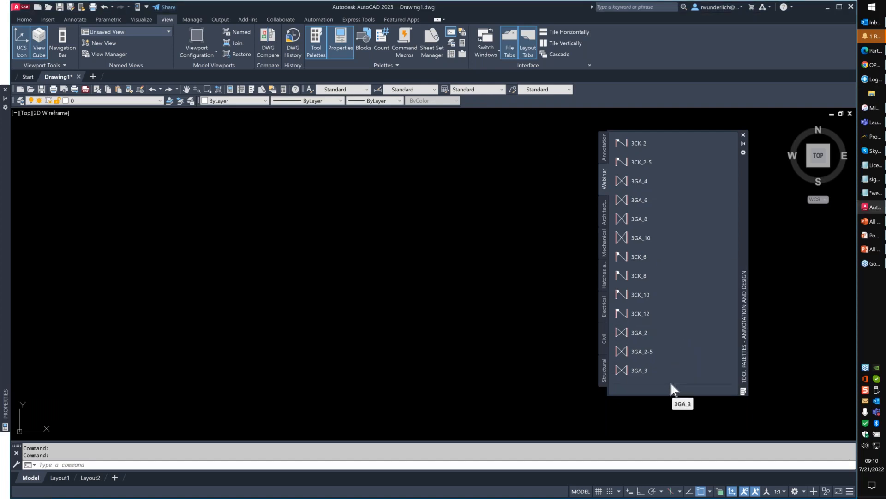
{"action": "left_click_drag", "start_coordinate": [671, 384], "coordinate": [677, 207]}
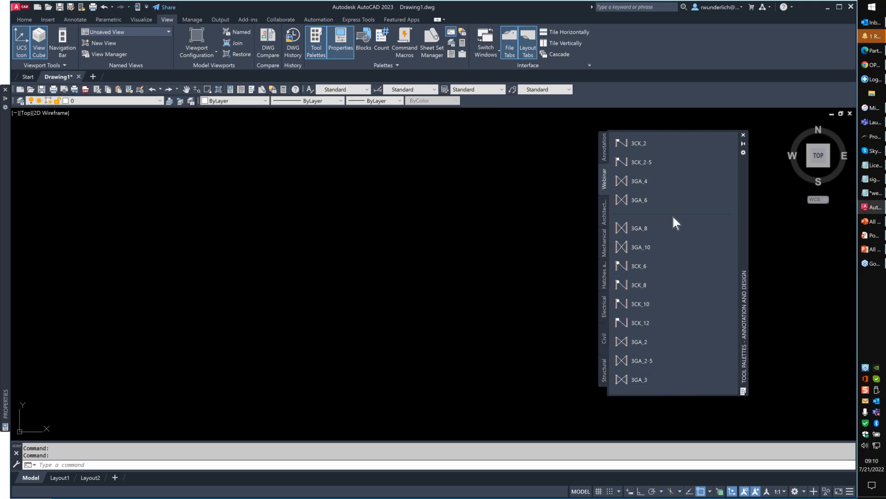
Step: Add a text heading reading Pipe below the separator in the Webinar palette
{"action": "right_click", "coordinate": [674, 217]}
{"action": "left_click", "coordinate": [660, 222]}
{"action": "right_click", "coordinate": [660, 222]}
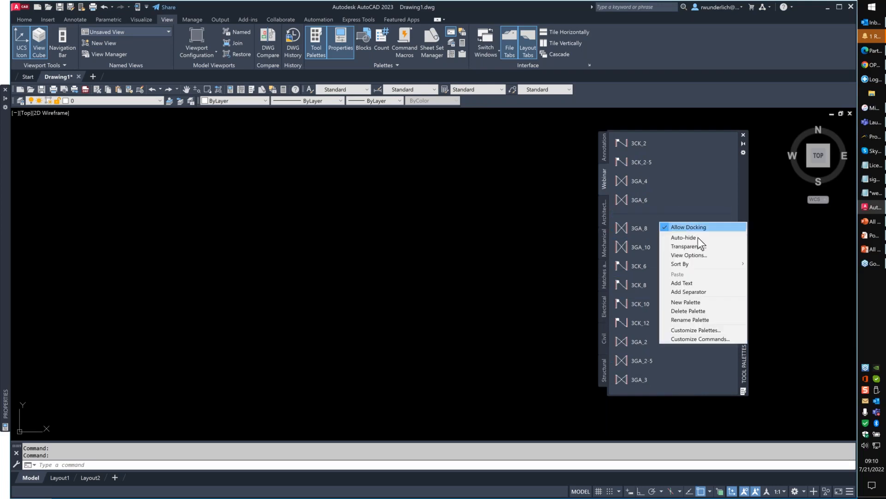
{"action": "left_click", "coordinate": [686, 283]}
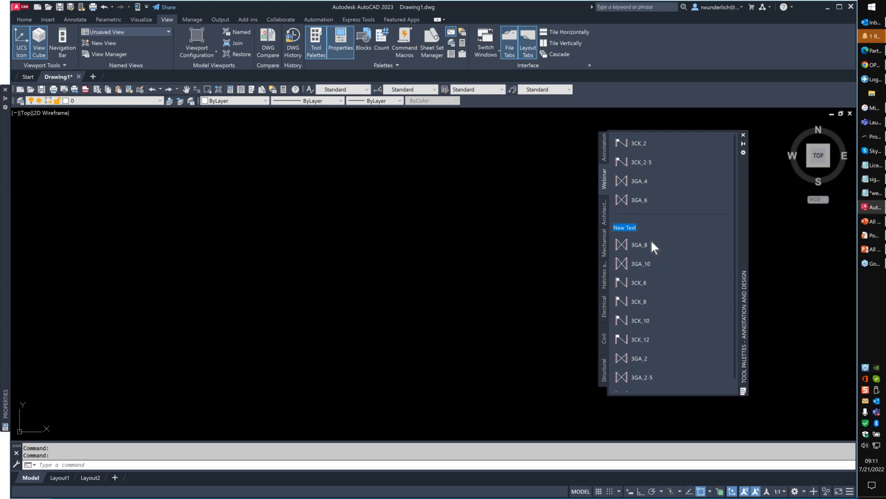
{"action": "key", "text": "BackSpace"}
{"action": "type", "text": "Pipe"}
{"action": "key", "text": "Return"}
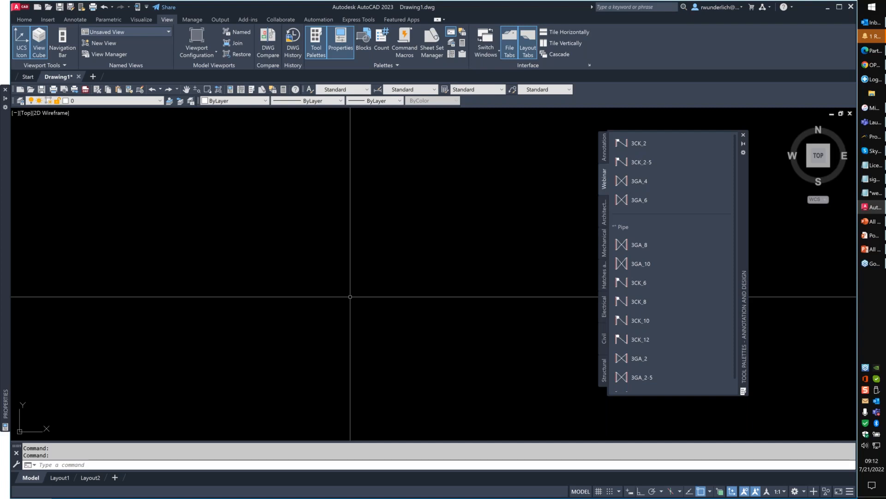
Step: Examine the scale and auxiliary scale options in the 3GA_8 tool's properties without changing them
{"action": "right_click", "coordinate": [640, 245]}
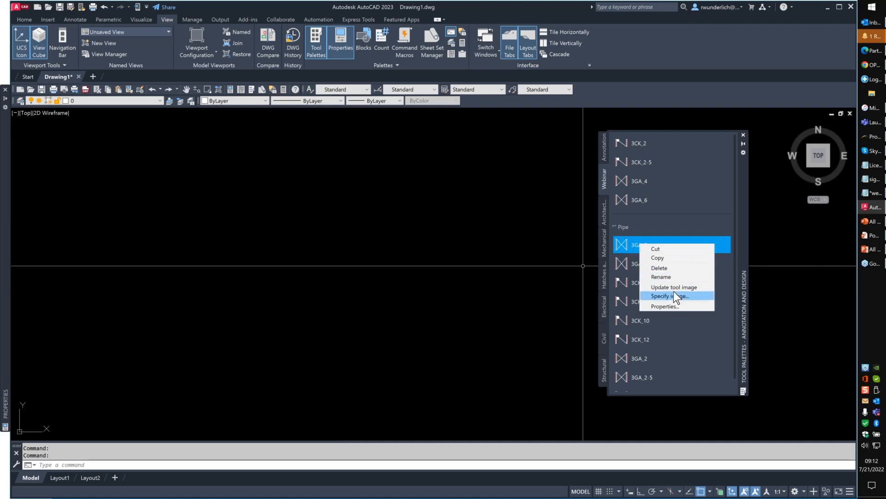
{"action": "left_click", "coordinate": [664, 304]}
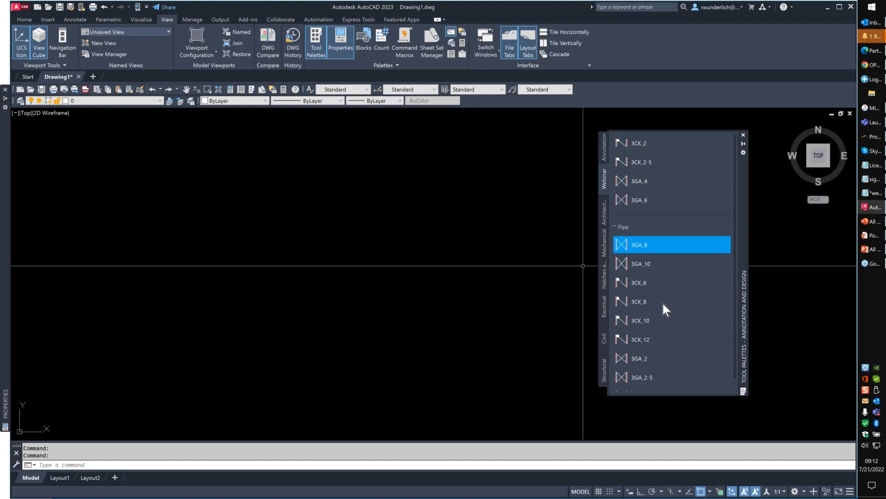
{"action": "left_click", "coordinate": [339, 241]}
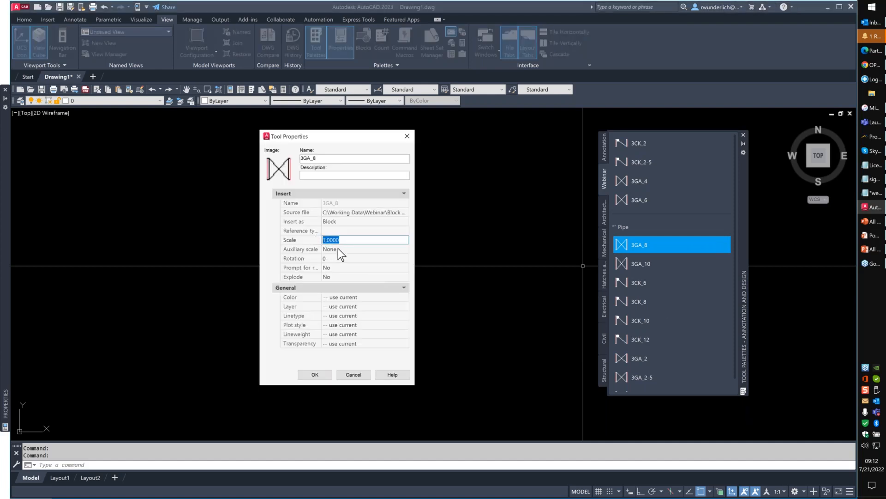
{"action": "double_click", "coordinate": [346, 249]}
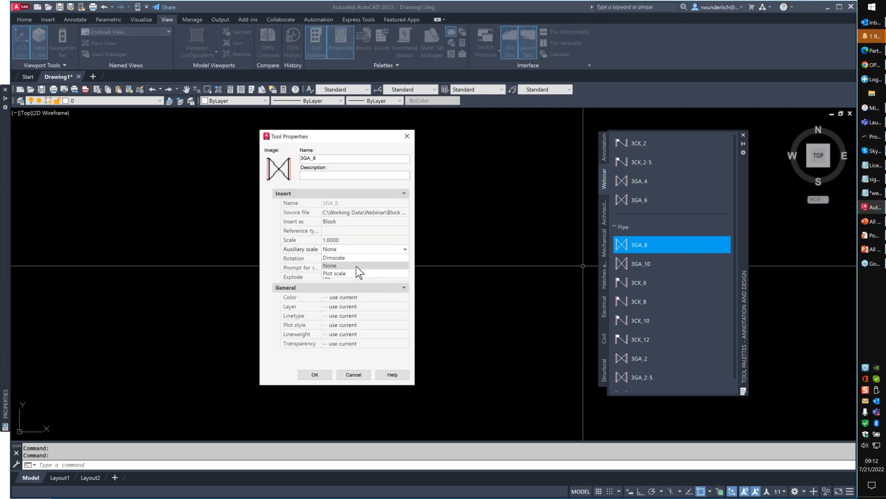
{"action": "left_click", "coordinate": [348, 248]}
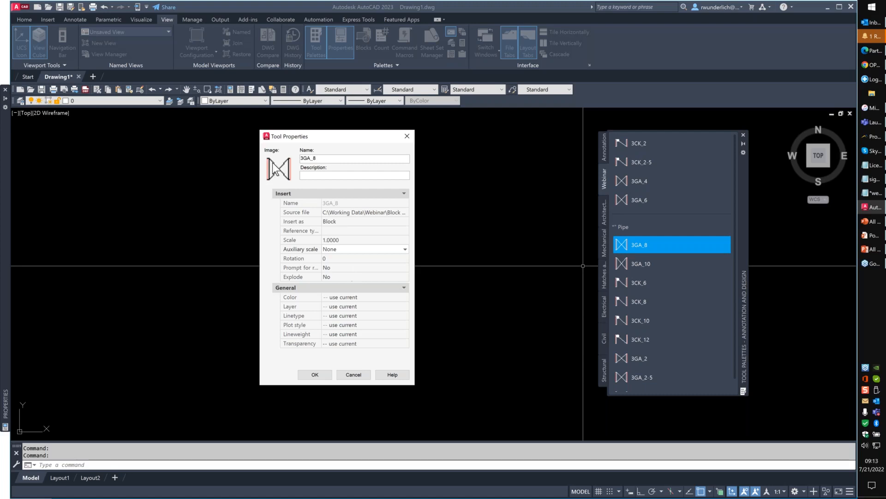
{"action": "left_click", "coordinate": [360, 372]}
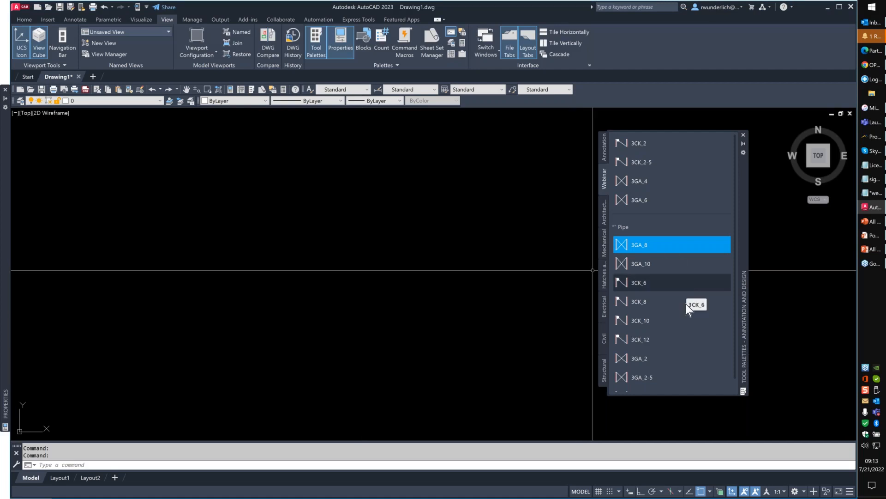
Step: Lengthen the tool palette window and add the Arc command from the customization command list below 3GA_3
{"action": "scroll", "coordinate": [686, 304], "scroll_direction": "down", "scroll_amount": 1}
{"action": "left_click_drag", "start_coordinate": [697, 395], "coordinate": [699, 443]}
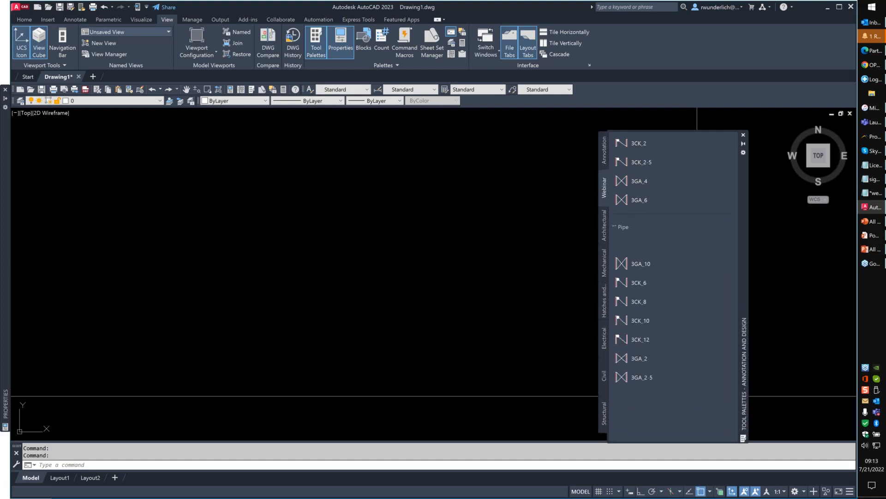
{"action": "right_click", "coordinate": [687, 387]}
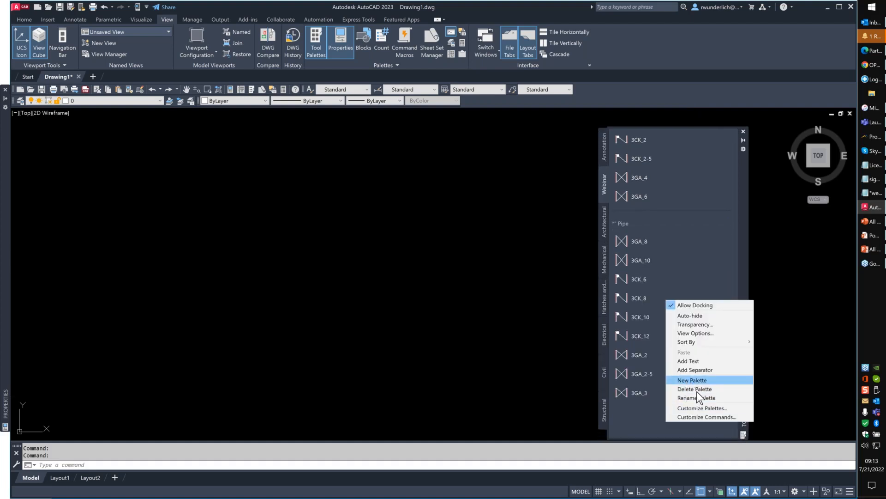
{"action": "left_click", "coordinate": [693, 417]}
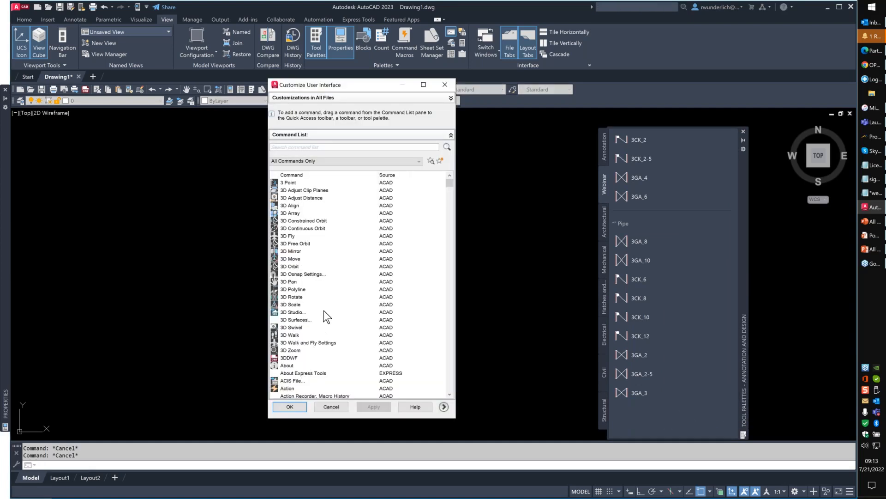
{"action": "scroll", "coordinate": [323, 310], "scroll_direction": "down", "scroll_amount": 10}
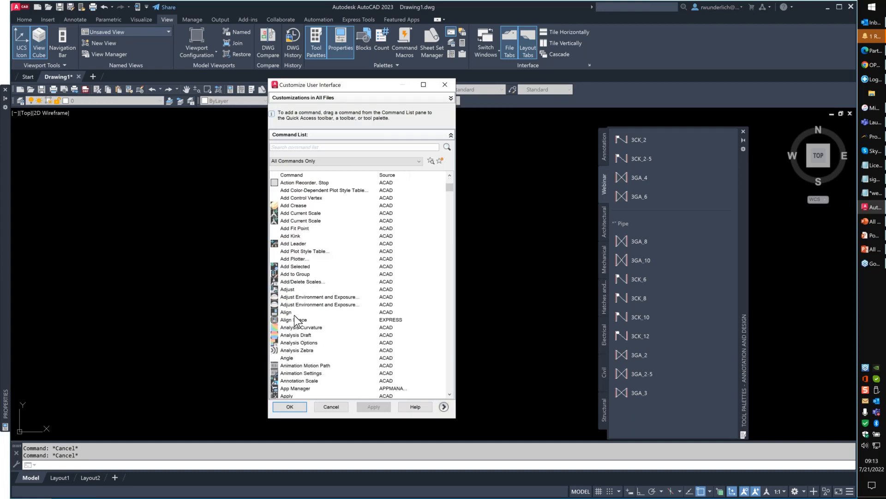
{"action": "left_click", "coordinate": [341, 160]}
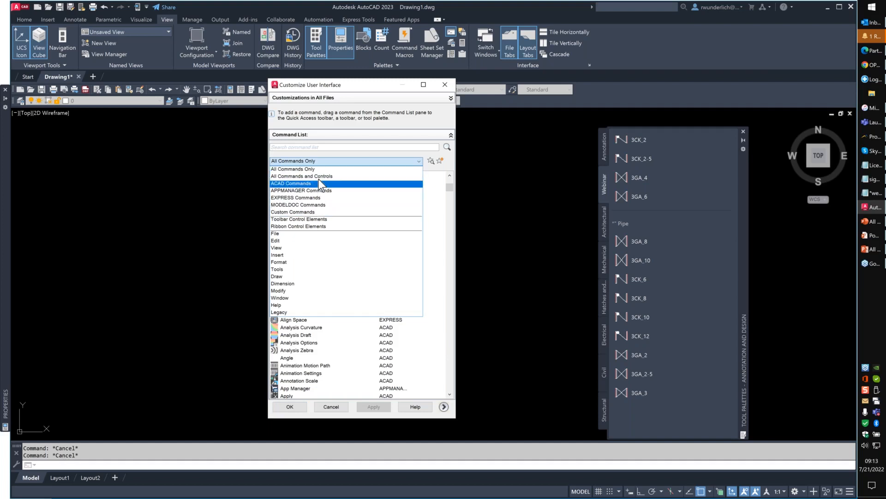
{"action": "left_click", "coordinate": [313, 369]}
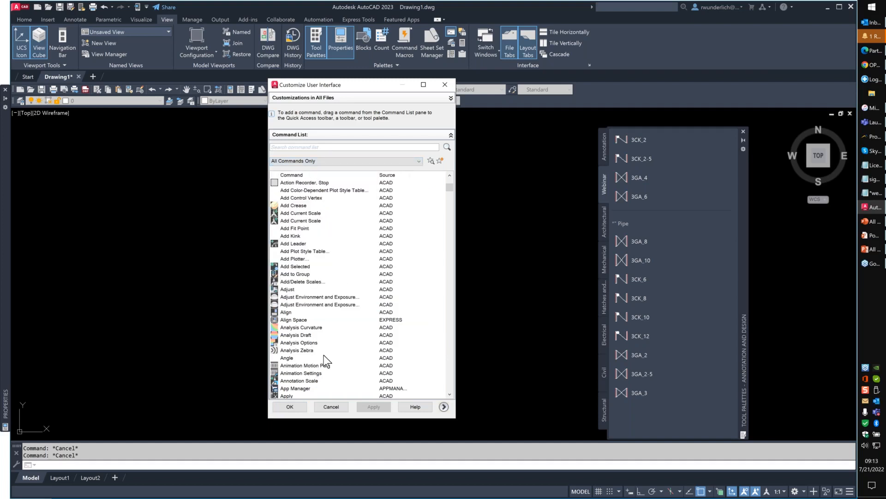
{"action": "scroll", "coordinate": [324, 360], "scroll_direction": "down", "scroll_amount": 2}
{"action": "left_click_drag", "start_coordinate": [287, 358], "coordinate": [646, 414]}
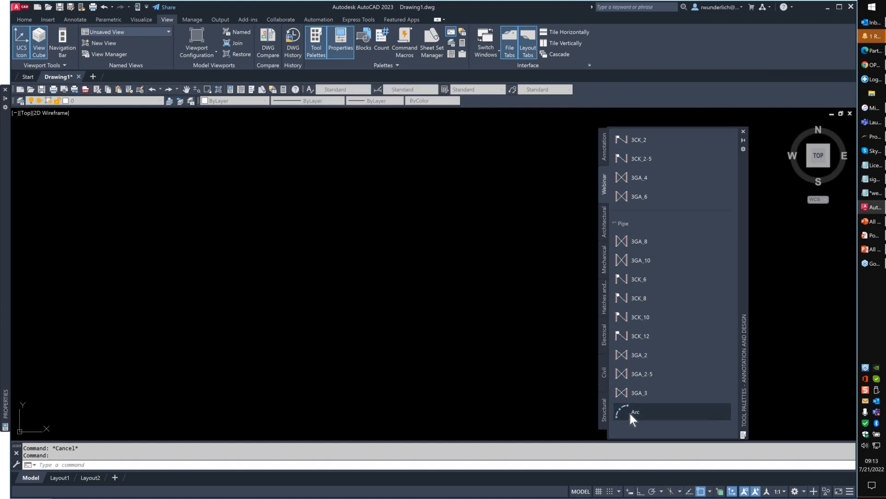
Step: Change the Arc tool's command string to ^C^Cdsqm in its tool properties
{"action": "right_click", "coordinate": [630, 413]}
{"action": "left_click", "coordinate": [654, 464]}
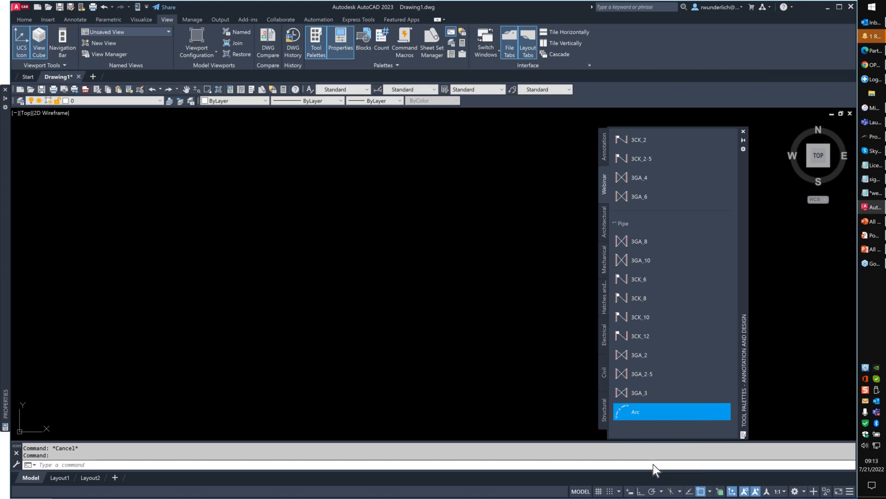
{"action": "left_click", "coordinate": [452, 248]}
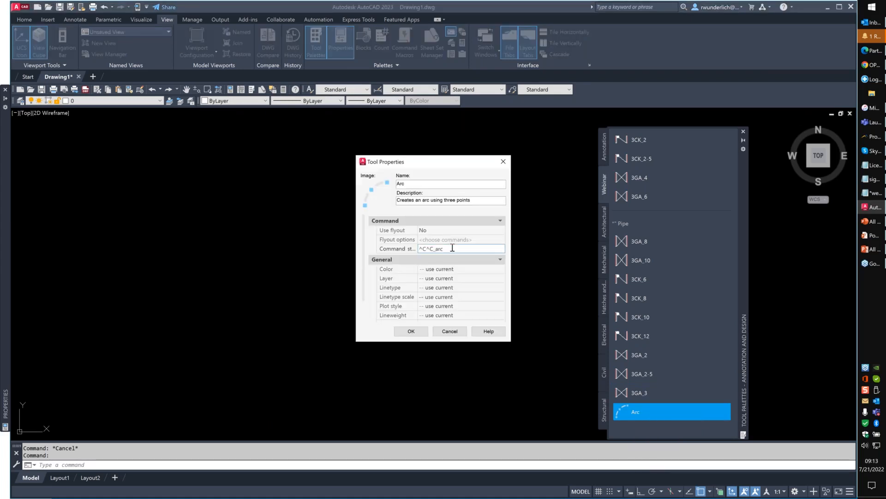
{"action": "key", "text": "BackSpace"}
{"action": "key", "text": "BackSpace"}
{"action": "key", "text": "BackSpace"}
{"action": "key", "text": "BackSpace"}
{"action": "type", "text": "getarea"}
{"action": "key", "text": "BackSpace"}
{"action": "key", "text": "BackSpace"}
{"action": "key", "text": "BackSpace"}
{"action": "key", "text": "BackSpace"}
{"action": "key", "text": "BackSpace"}
{"action": "key", "text": "BackSpace"}
{"action": "type", "text": "dsqm"}
{"action": "scroll", "coordinate": [438, 282], "scroll_direction": "down", "scroll_amount": 2}
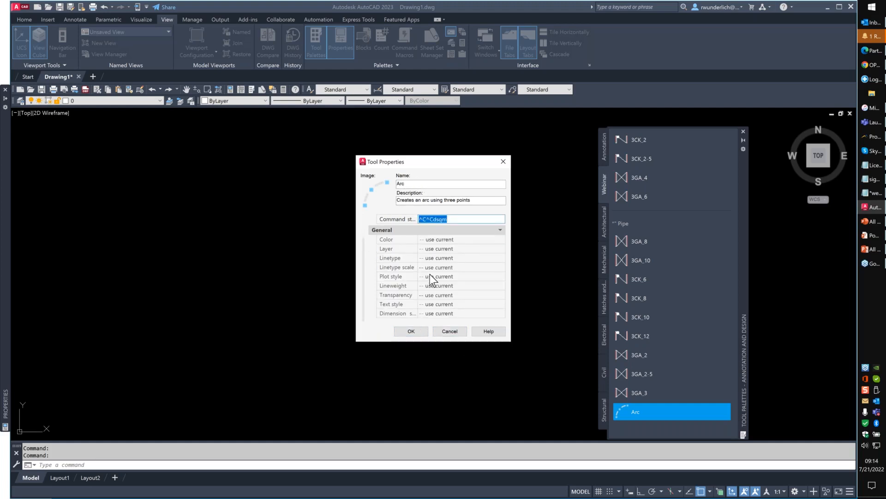
{"action": "scroll", "coordinate": [387, 219], "scroll_direction": "up", "scroll_amount": 1}
{"action": "scroll", "coordinate": [387, 219], "scroll_direction": "up", "scroll_amount": 1}
{"action": "left_click", "coordinate": [456, 249]}
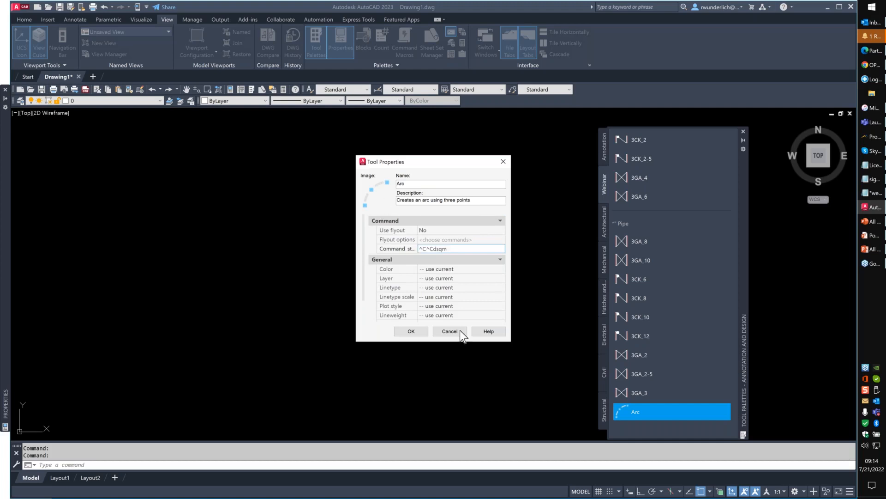
{"action": "left_click", "coordinate": [419, 331]}
Step: Rename the Arc tool to Design Layers and set its description to Design Layers in the tool properties
{"action": "right_click", "coordinate": [644, 412]}
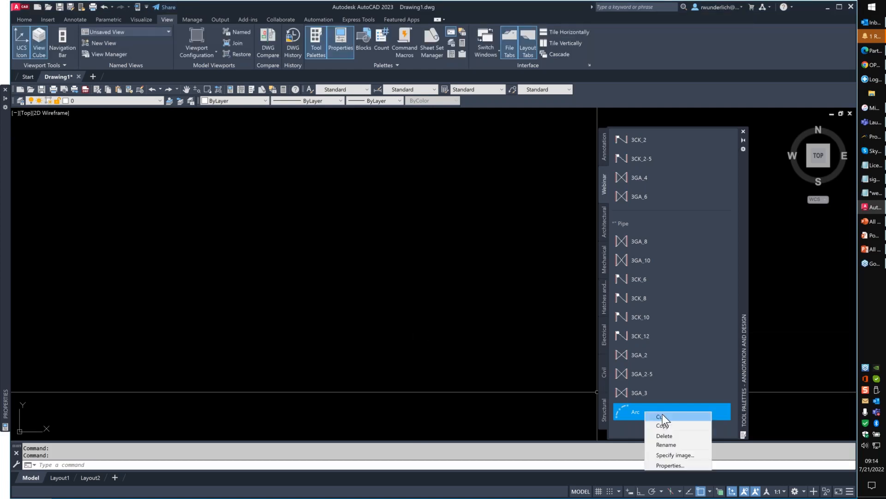
{"action": "left_click", "coordinate": [673, 465]}
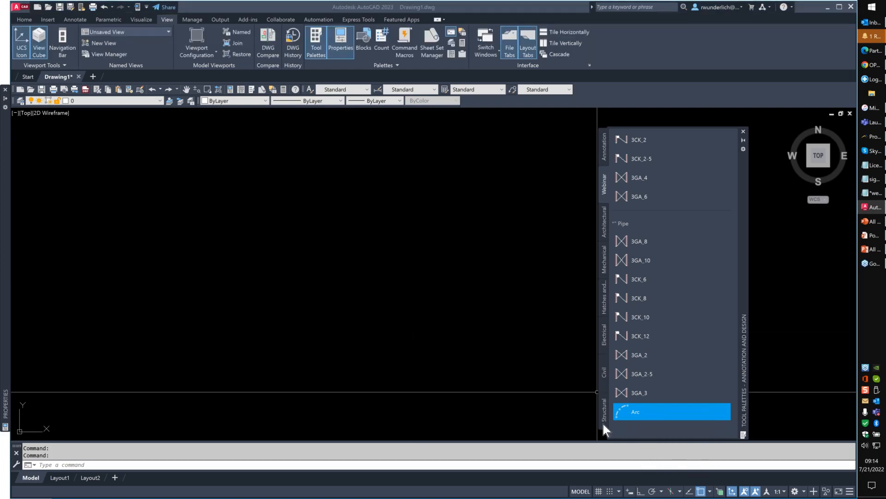
{"action": "left_click_drag", "start_coordinate": [424, 184], "coordinate": [389, 184]}
{"action": "type", "text": "DE"}
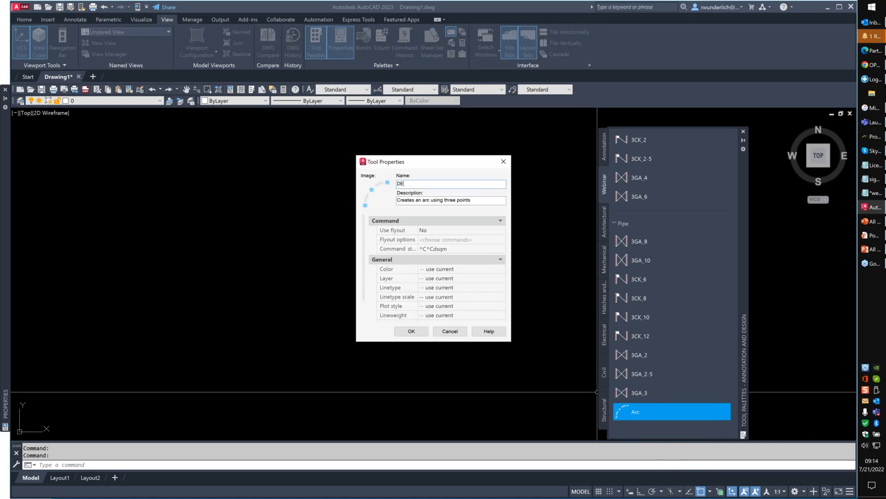
{"action": "type", "text": "sign Layers"}
{"action": "left_click_drag", "start_coordinate": [471, 200], "coordinate": [351, 204]}
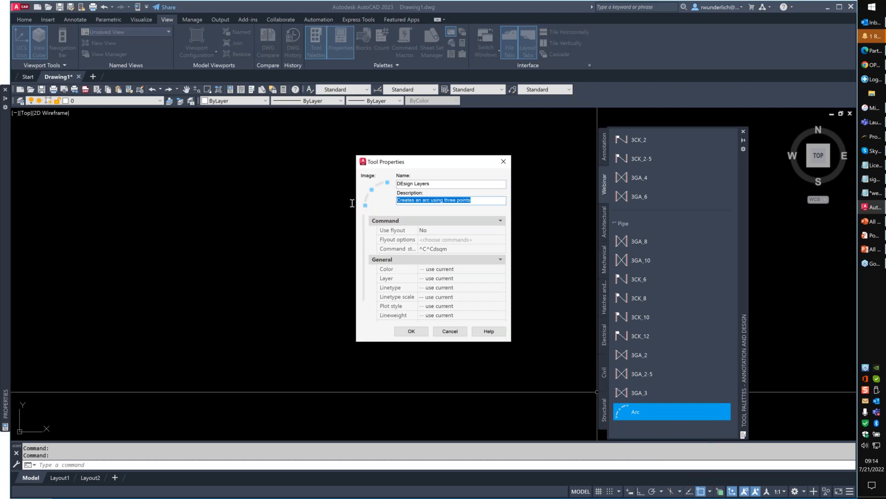
{"action": "type", "text": "Design Layers"}
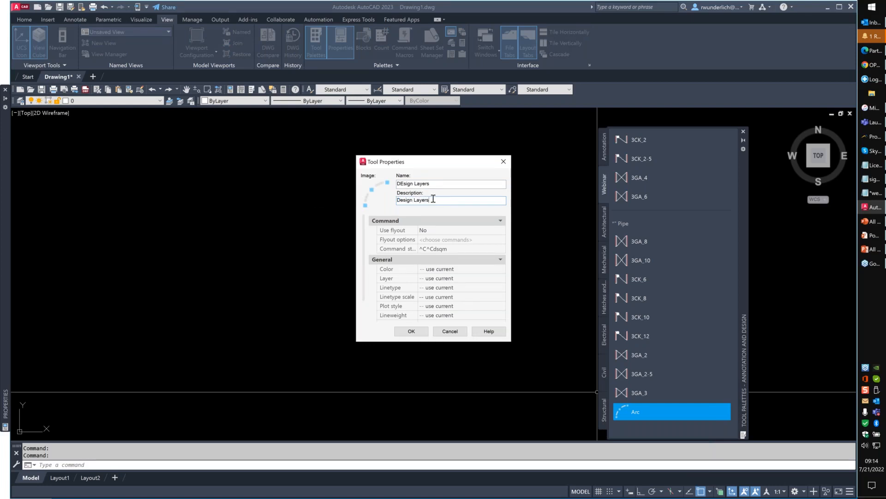
{"action": "left_click_drag", "start_coordinate": [430, 200], "coordinate": [380, 183]}
{"action": "type", "text": "Design Layers"}
{"action": "key", "text": "Return"}
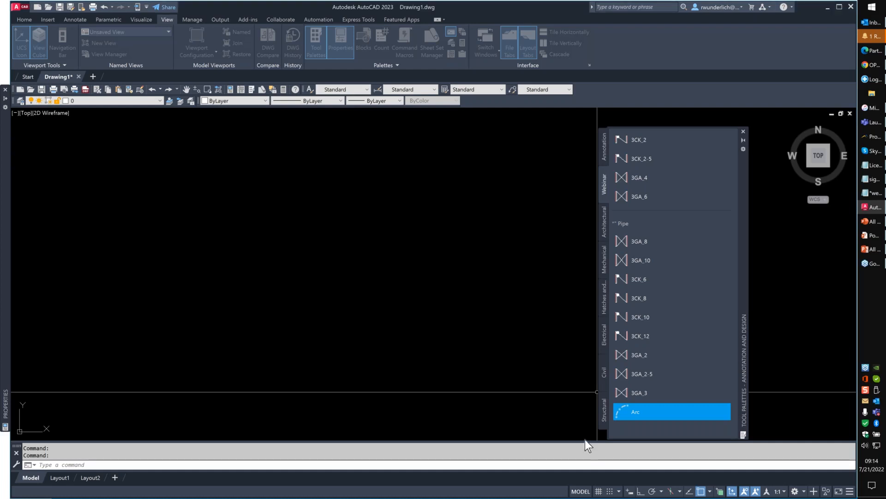
Step: Examine the light and dark theme image options for the Design Layers tool without specifying an image
{"action": "right_click", "coordinate": [652, 414]}
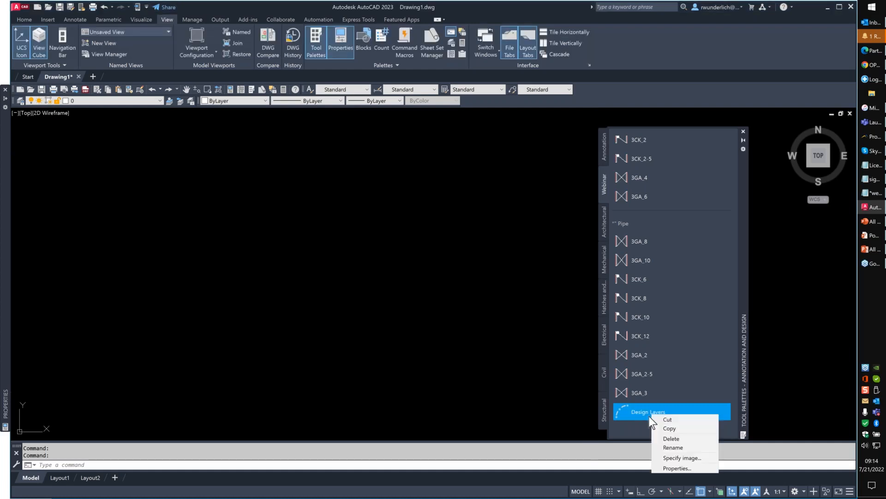
{"action": "left_click", "coordinate": [674, 457]}
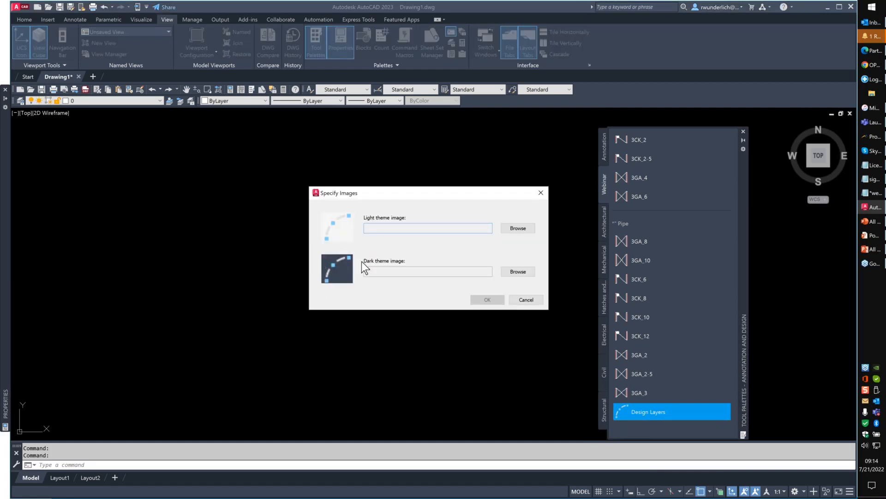
{"action": "left_click", "coordinate": [525, 300]}
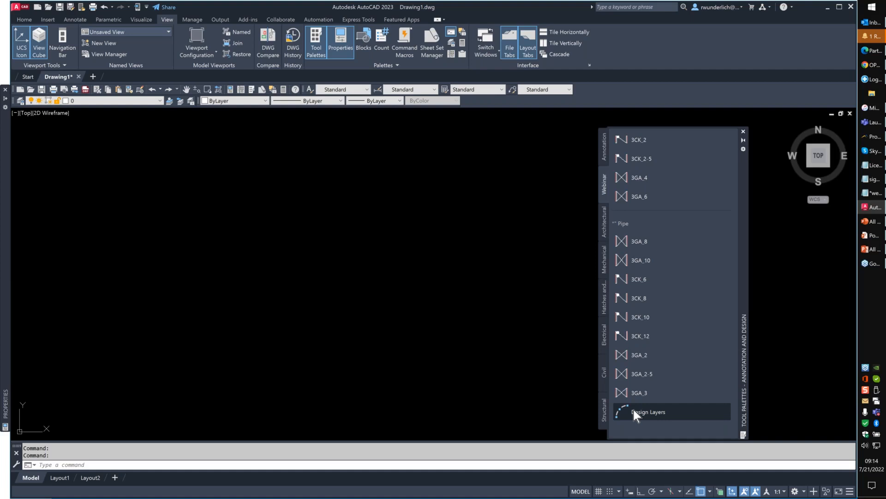
Step: Run the Design Layers tool and check the layer list of the drawing for the design layers
{"action": "left_click", "coordinate": [133, 103]}
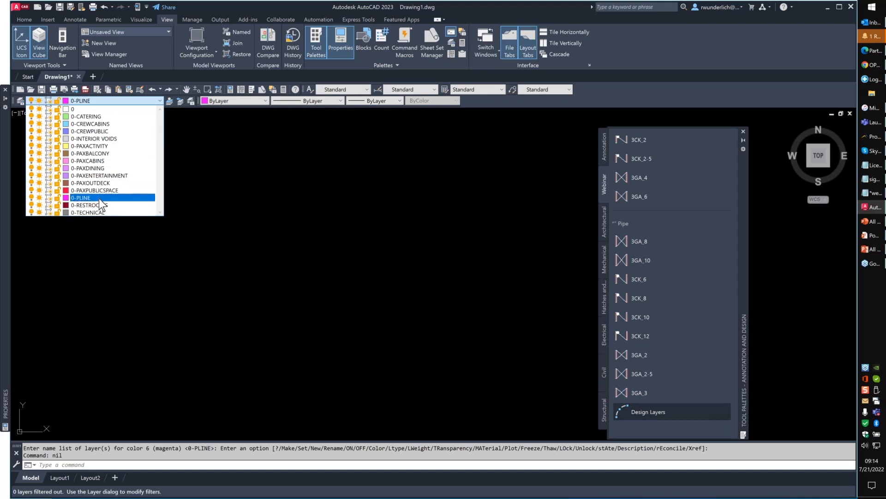
{"action": "left_click", "coordinate": [229, 166]}
{"action": "left_click", "coordinate": [503, 323]}
Step: Examine the command string in the Design Layers tool's properties without changing it
{"action": "right_click", "coordinate": [636, 413]}
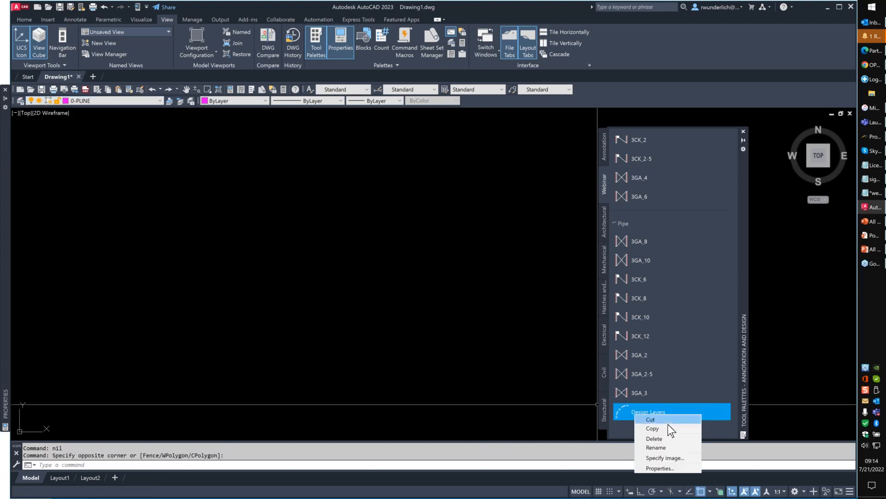
{"action": "left_click", "coordinate": [656, 467]}
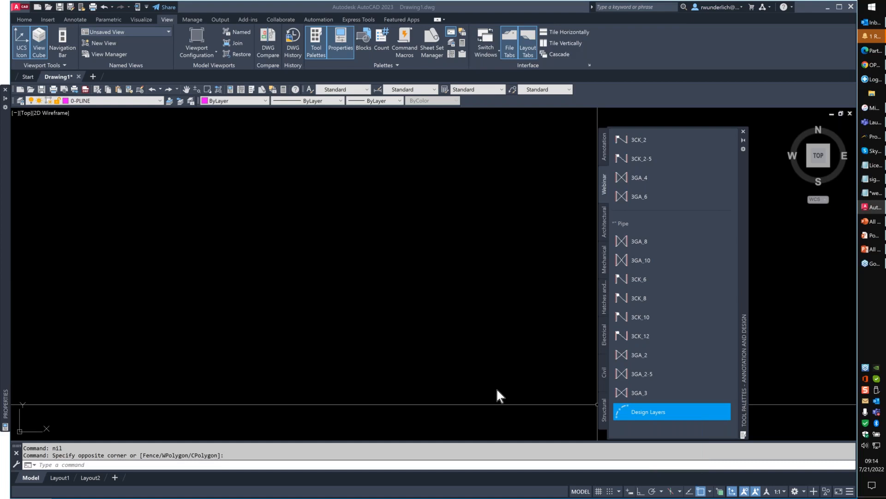
{"action": "left_click", "coordinate": [434, 249]}
{"action": "left_click", "coordinate": [434, 248]}
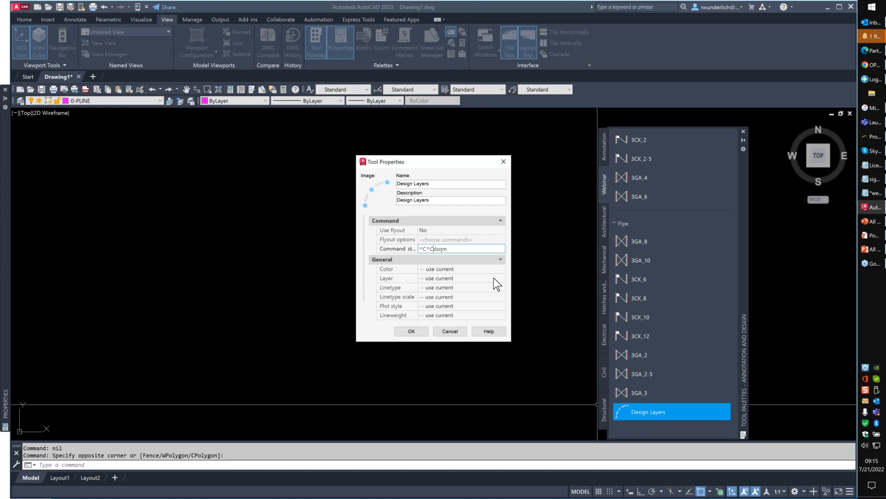
{"action": "left_click", "coordinate": [449, 331]}
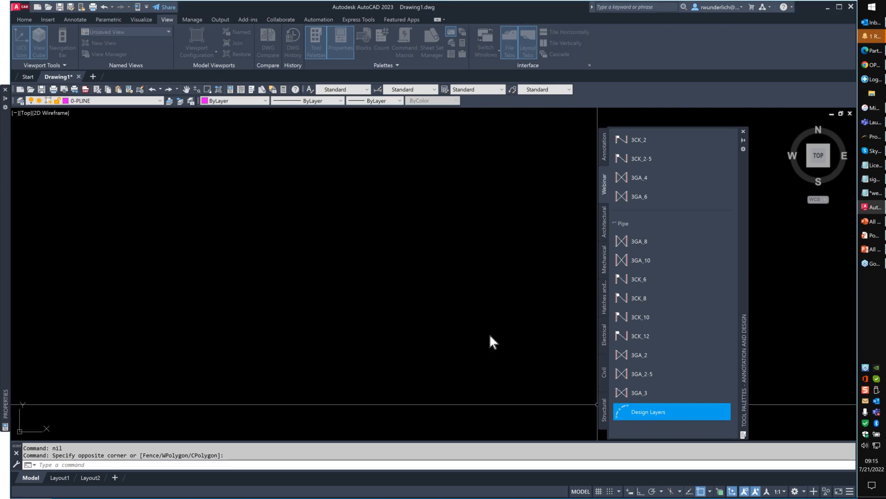
Step: Insert a 3GA_8 block from the Webinar palette into the drawing and check which layer it is on
{"action": "left_click", "coordinate": [633, 241]}
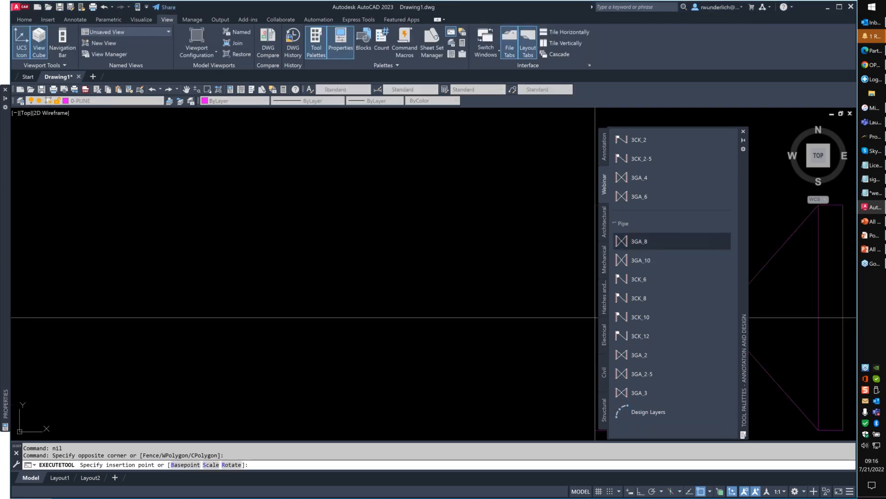
{"action": "left_click", "coordinate": [138, 258]}
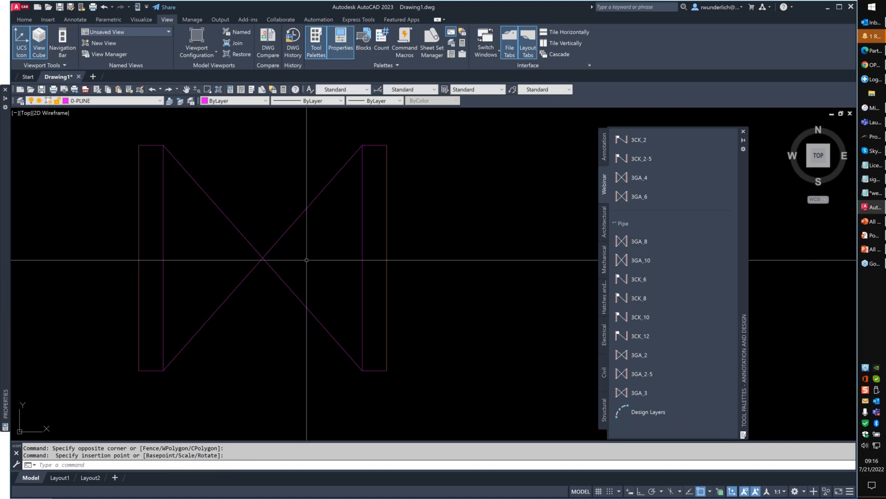
{"action": "scroll", "coordinate": [255, 273], "scroll_direction": "down", "scroll_amount": 4}
{"action": "left_click", "coordinate": [210, 263]}
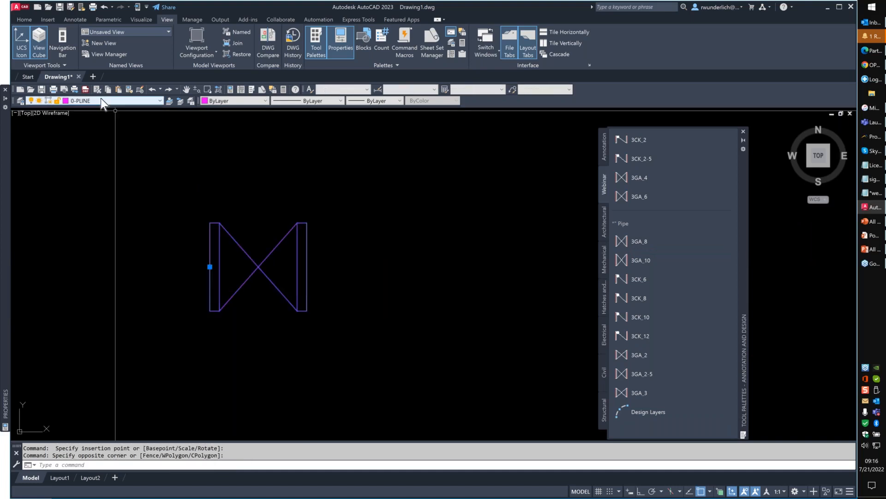
{"action": "key", "text": "Escape"}
Step: Set the 3GA_8 tool's layer to 0-PAXCABINS in its tool properties
{"action": "right_click", "coordinate": [629, 245]}
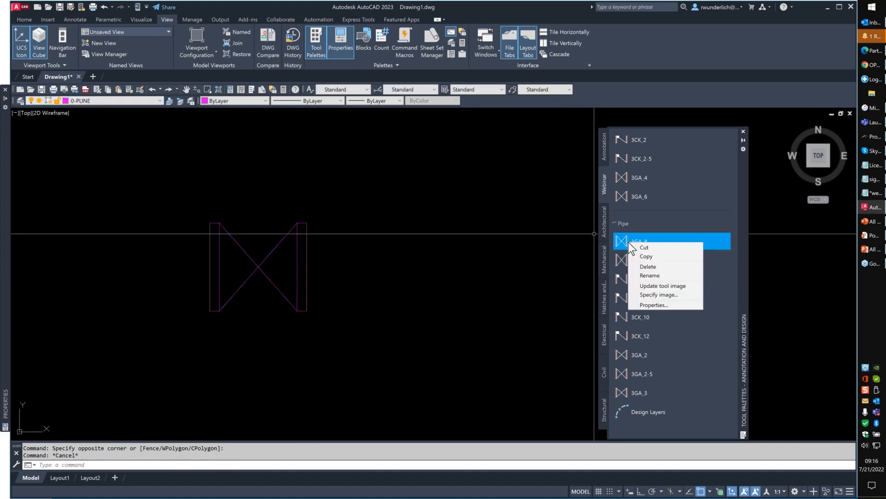
{"action": "left_click", "coordinate": [642, 303]}
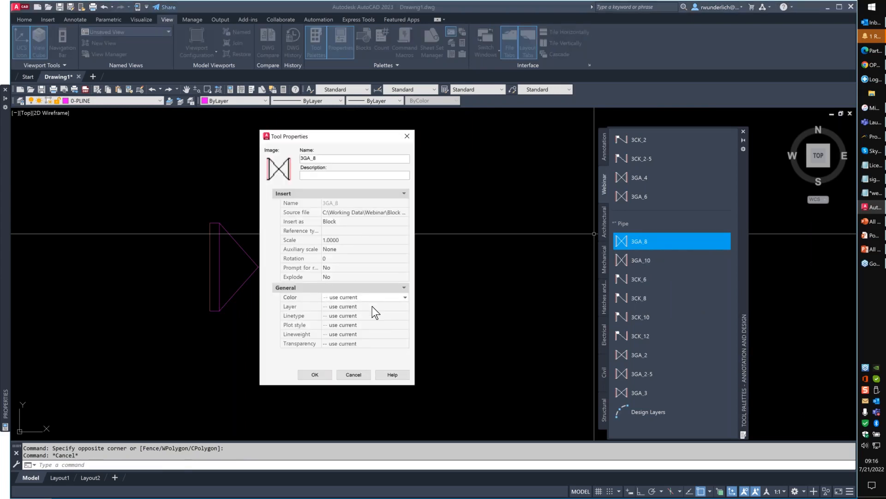
{"action": "left_click", "coordinate": [372, 306]}
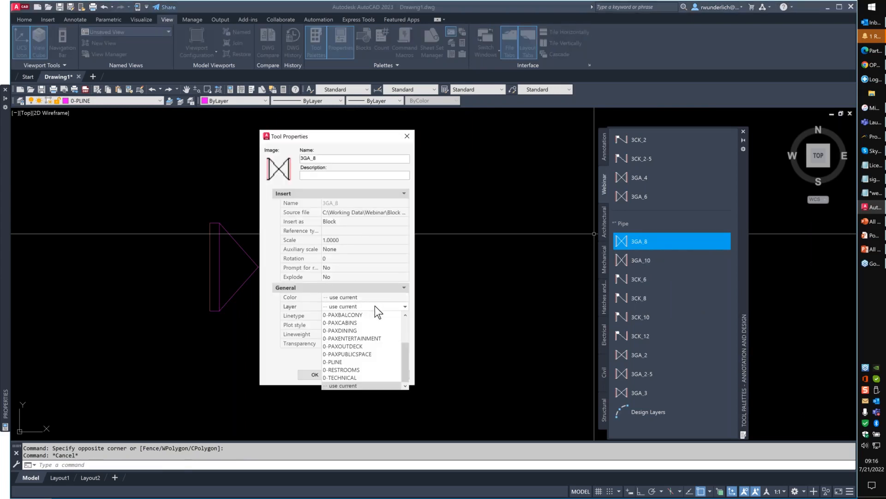
{"action": "left_click", "coordinate": [353, 323]}
{"action": "left_click", "coordinate": [320, 372]}
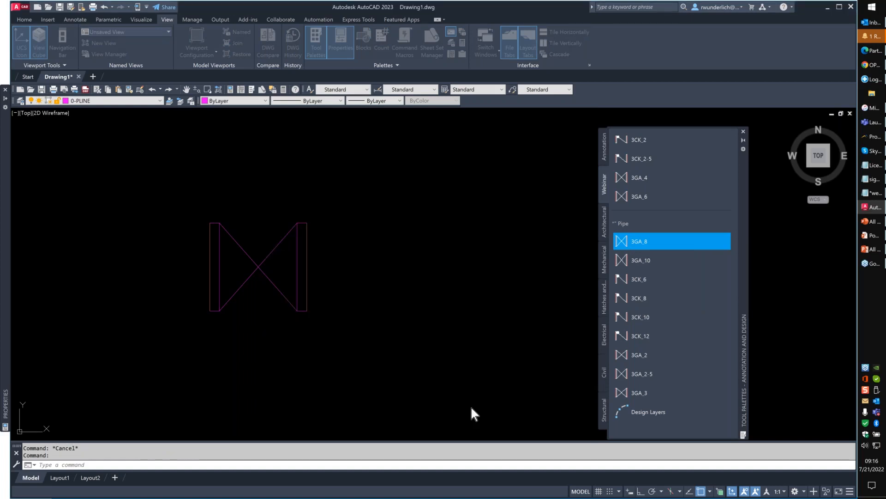
Step: Insert a second 3GA_8 block to the right of the first one and select it to check its layer
{"action": "left_click", "coordinate": [639, 241]}
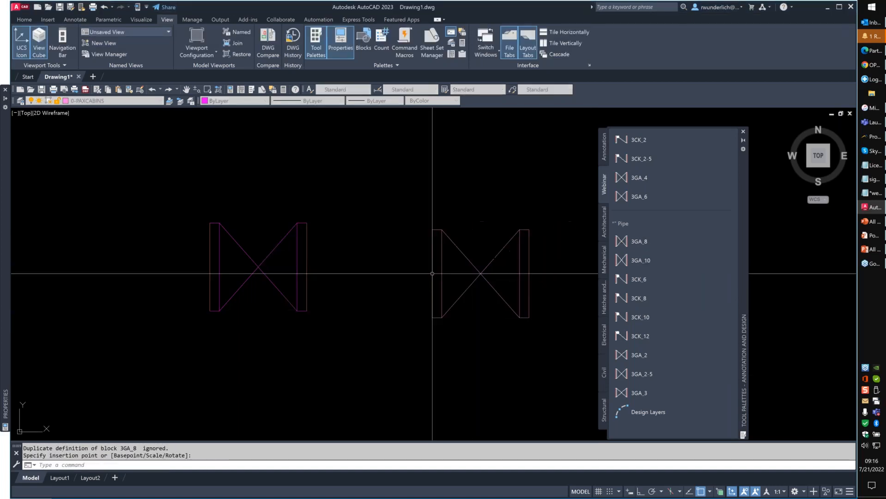
{"action": "left_click", "coordinate": [489, 255]}
{"action": "left_click", "coordinate": [452, 283]}
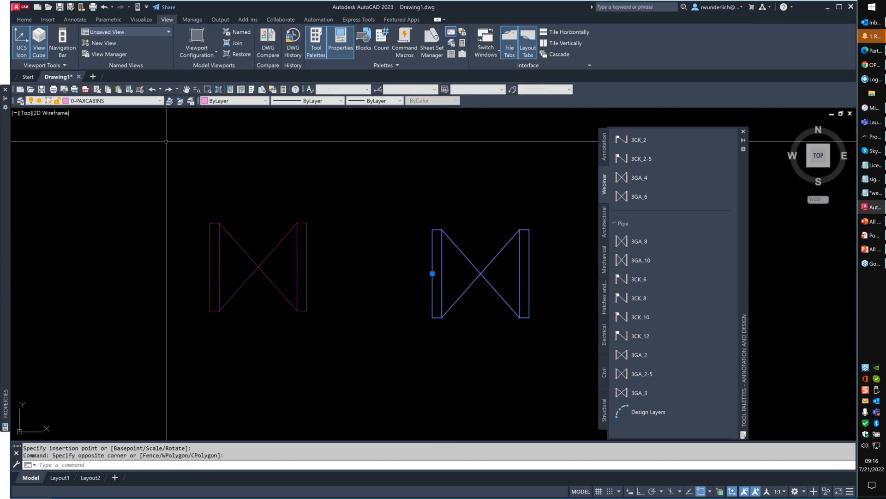
Step: Start a new drawing and insert a 3GA_10 block from the Webinar palette
{"action": "left_click", "coordinate": [93, 77]}
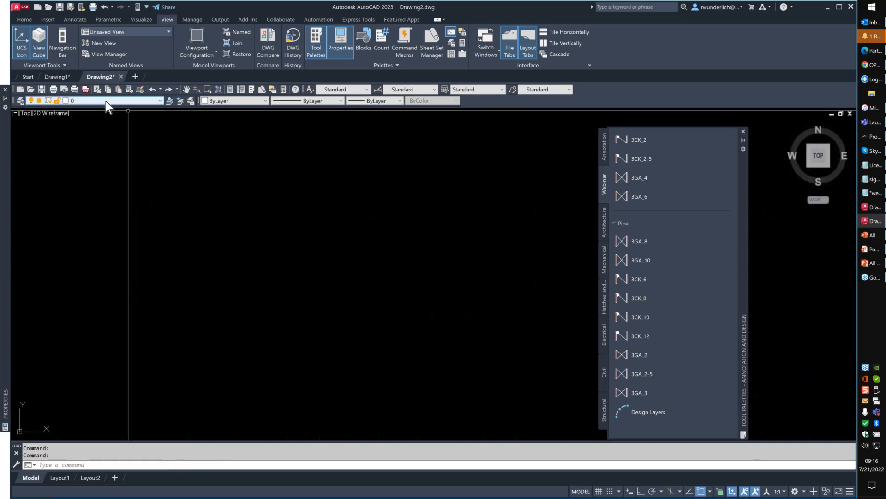
{"action": "left_click", "coordinate": [639, 262]}
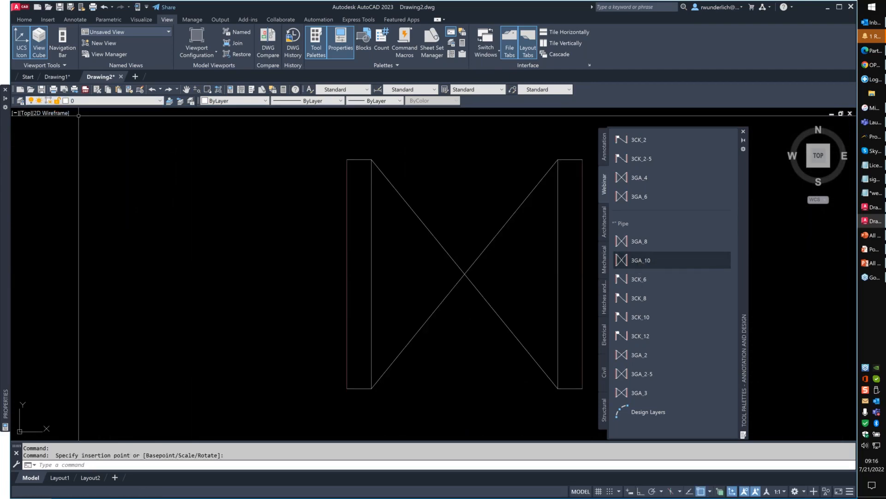
Step: Insert a 3GA_8 block to the left of the 3GA_10 block and check which layer it is on
{"action": "left_click", "coordinate": [636, 243]}
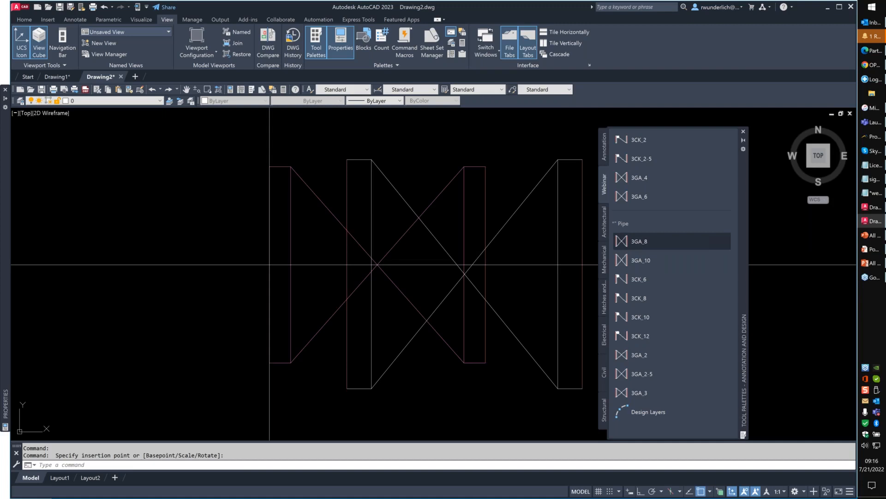
{"action": "left_click", "coordinate": [97, 254]}
{"action": "left_click", "coordinate": [150, 240]}
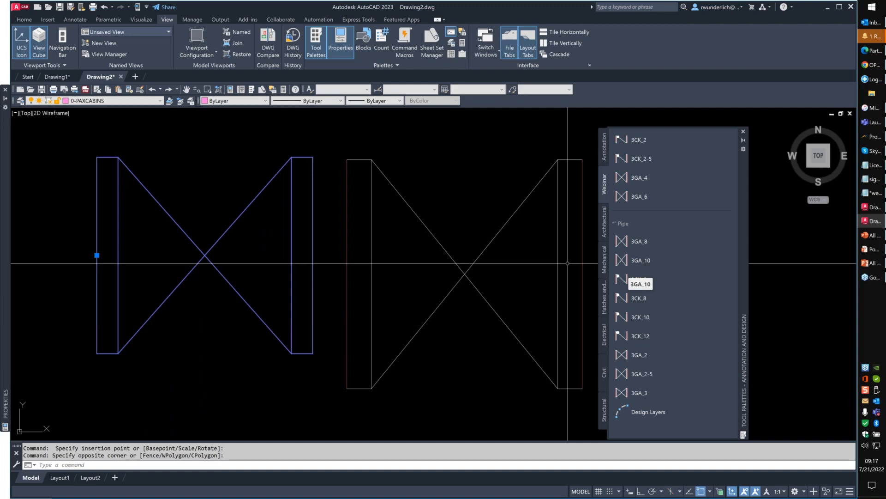
{"action": "scroll", "coordinate": [342, 244], "scroll_direction": "down", "scroll_amount": 4}
{"action": "key", "text": "Escape"}
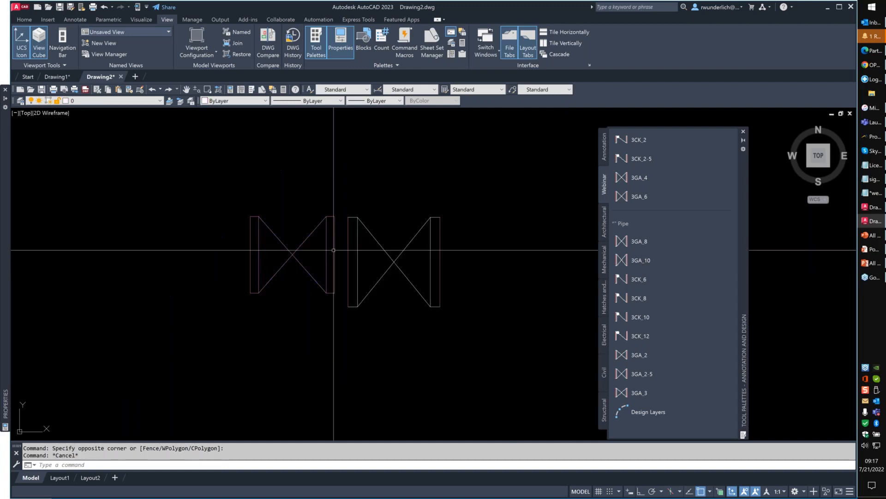
{"action": "key", "text": "Escape"}
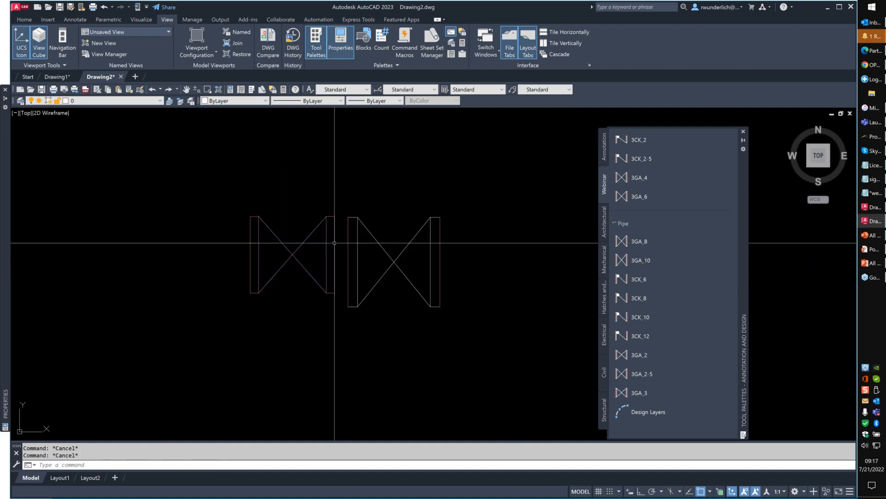
Step: Set the opening angle of the Door - Imperial tool in the Architectural palette to Closed
{"action": "left_click", "coordinate": [605, 224]}
{"action": "right_click", "coordinate": [643, 157]}
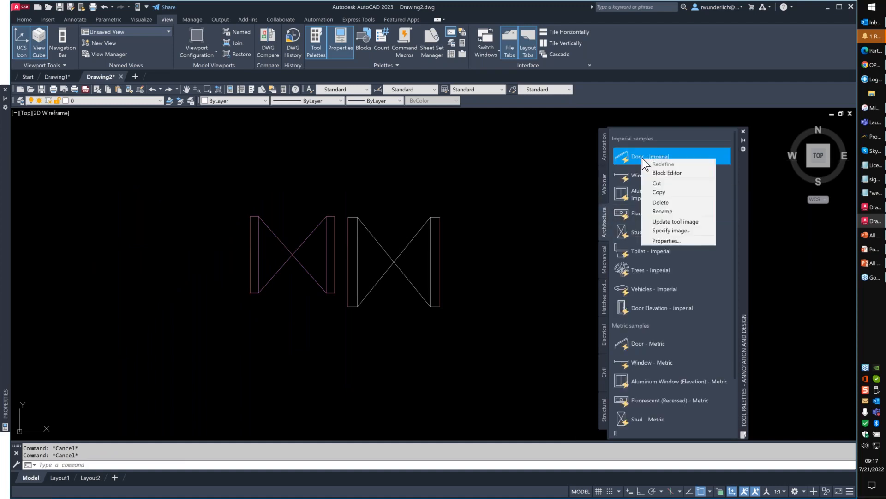
{"action": "left_click", "coordinate": [667, 240]}
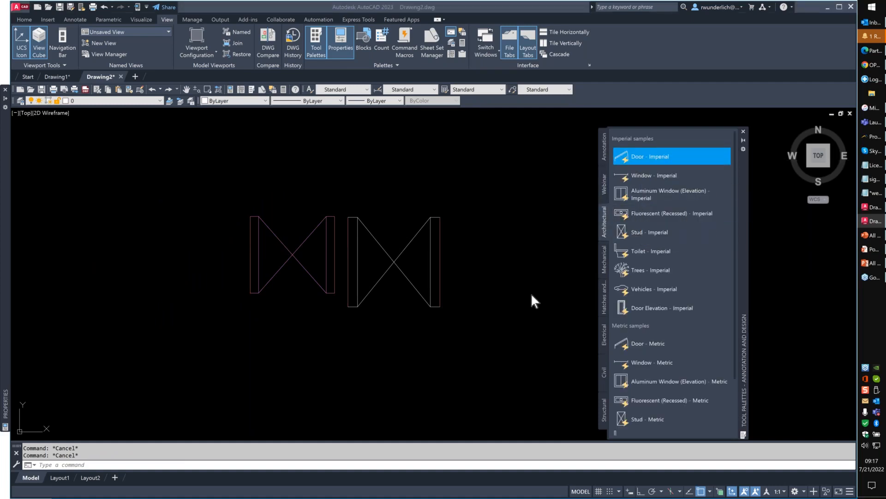
{"action": "scroll", "coordinate": [351, 314], "scroll_direction": "down", "scroll_amount": 2}
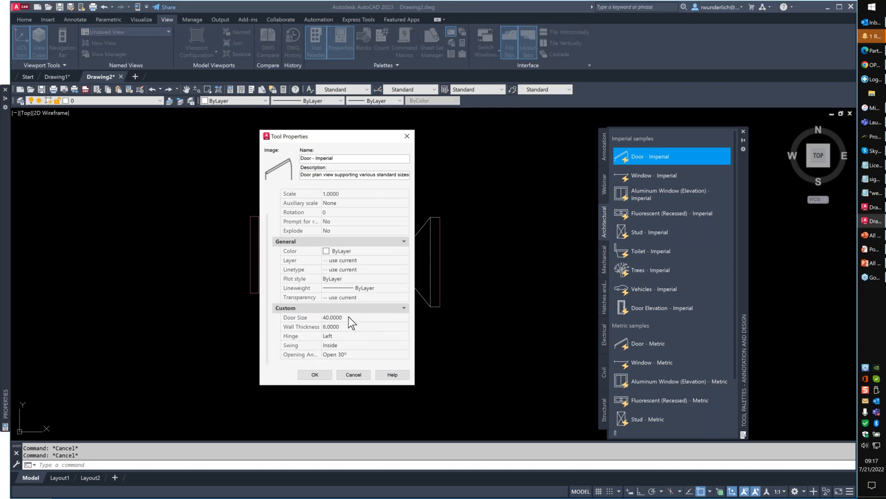
{"action": "left_click", "coordinate": [354, 318]}
{"action": "left_click", "coordinate": [353, 355]}
{"action": "left_click", "coordinate": [360, 354]}
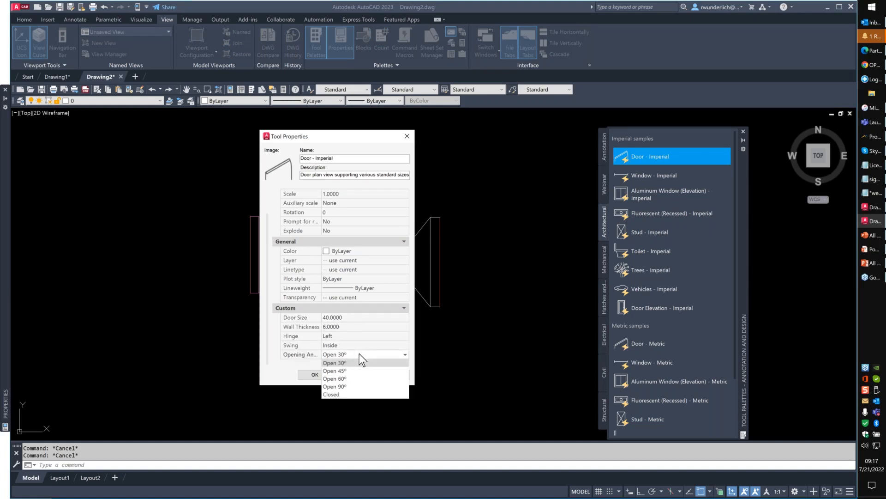
{"action": "left_click", "coordinate": [344, 394]}
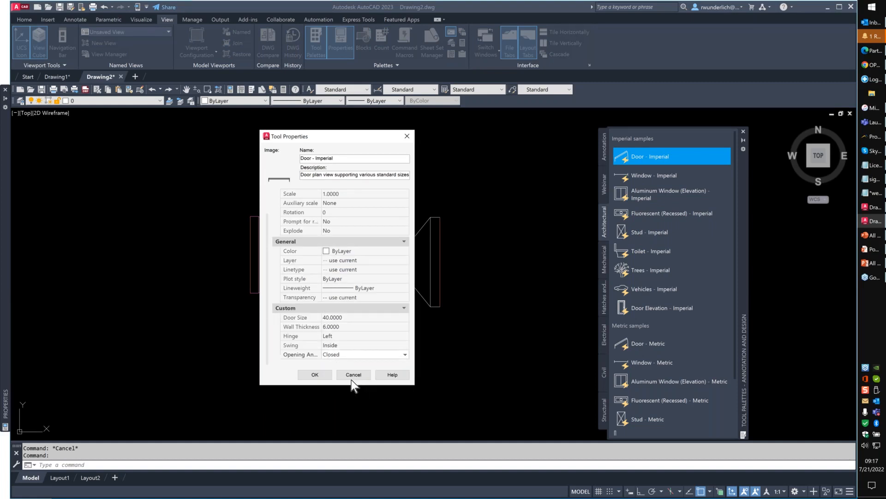
{"action": "left_click", "coordinate": [315, 375]}
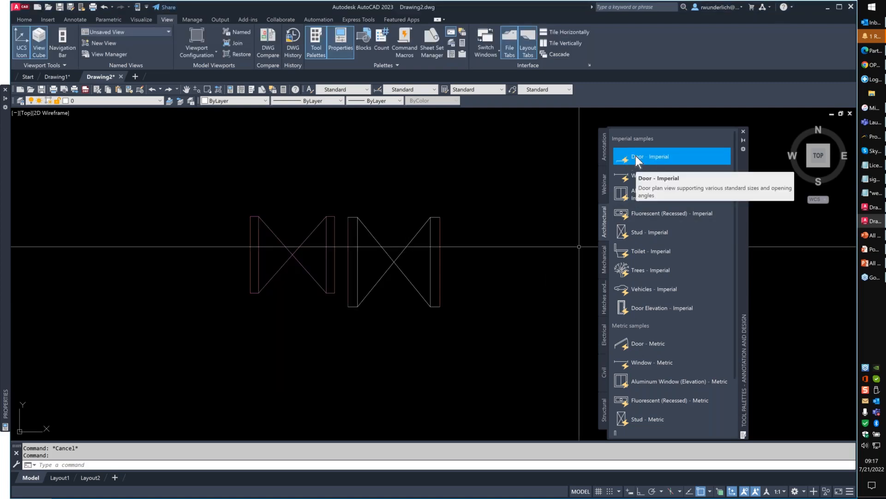
Step: Insert the Door - Imperial block above the two valve blocks
{"action": "left_click", "coordinate": [636, 156]}
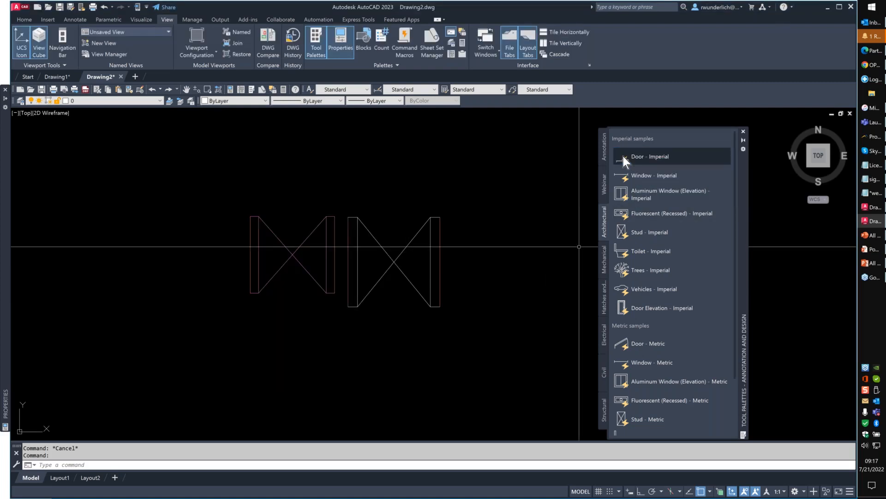
{"action": "left_click", "coordinate": [188, 155]}
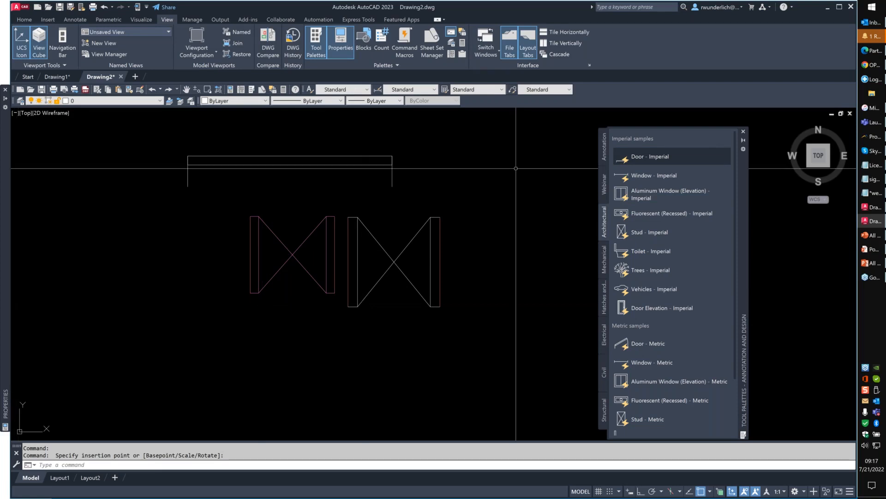
Step: Open the tool properties of 3GA_8 in the Webinar palette to check its preset layer
{"action": "left_click", "coordinate": [604, 185]}
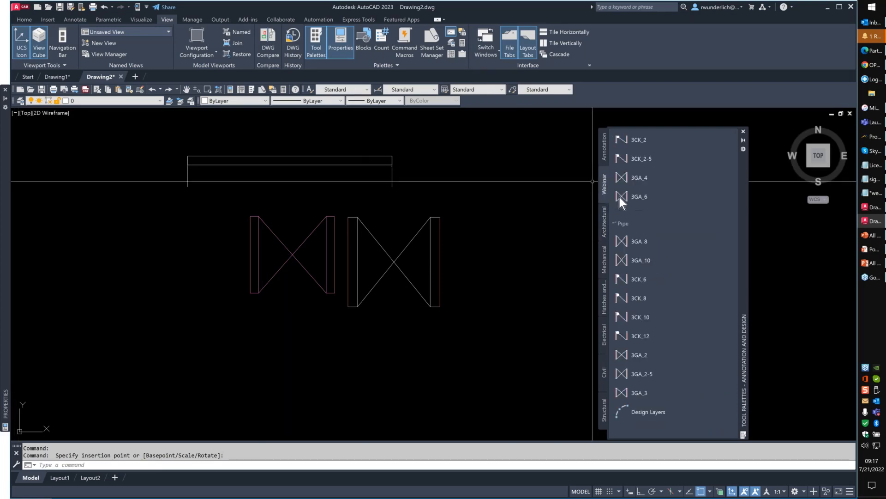
{"action": "right_click", "coordinate": [636, 240]}
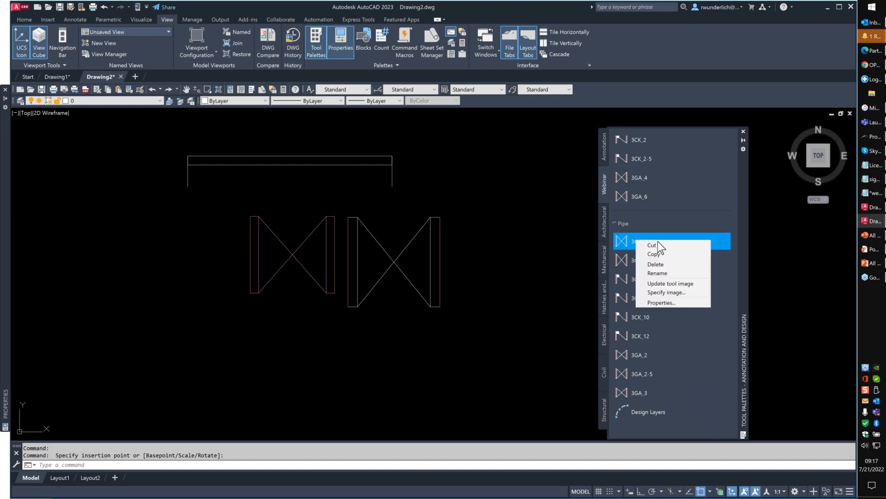
{"action": "left_click", "coordinate": [663, 303]}
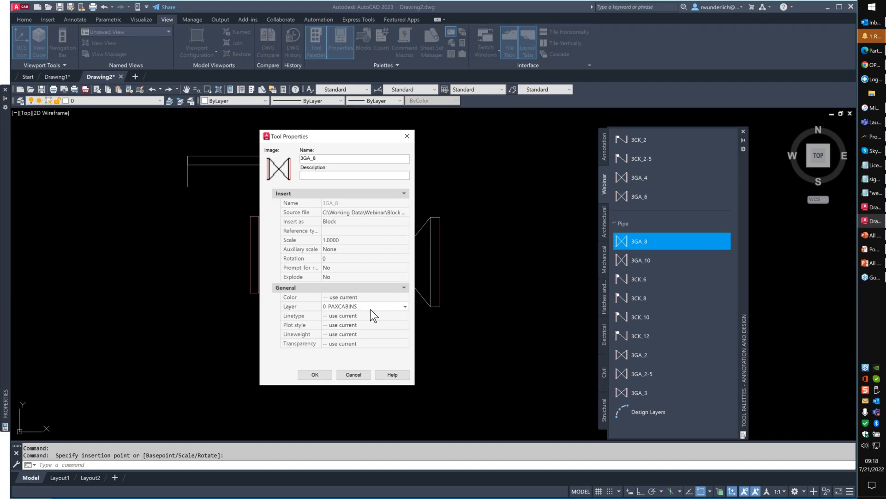
Step: Switch to File Explorer and go to the %appdata% folder
{"action": "left_click", "coordinate": [872, 95]}
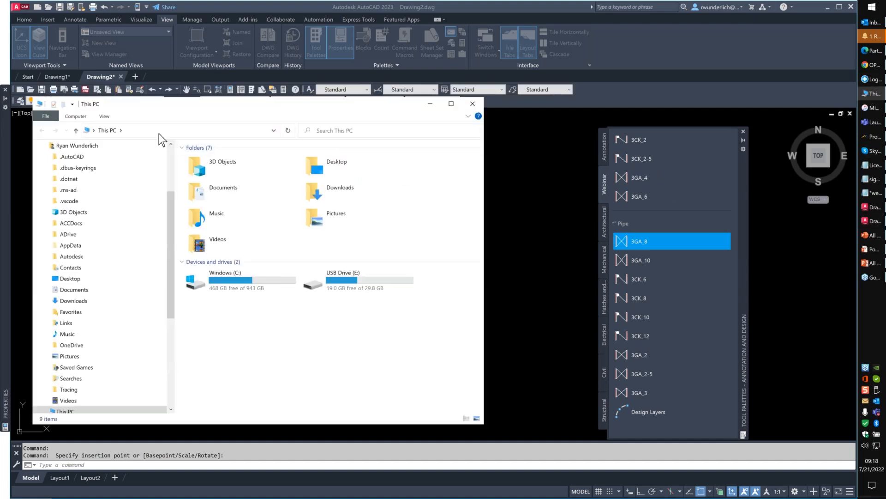
{"action": "left_click", "coordinate": [156, 131]}
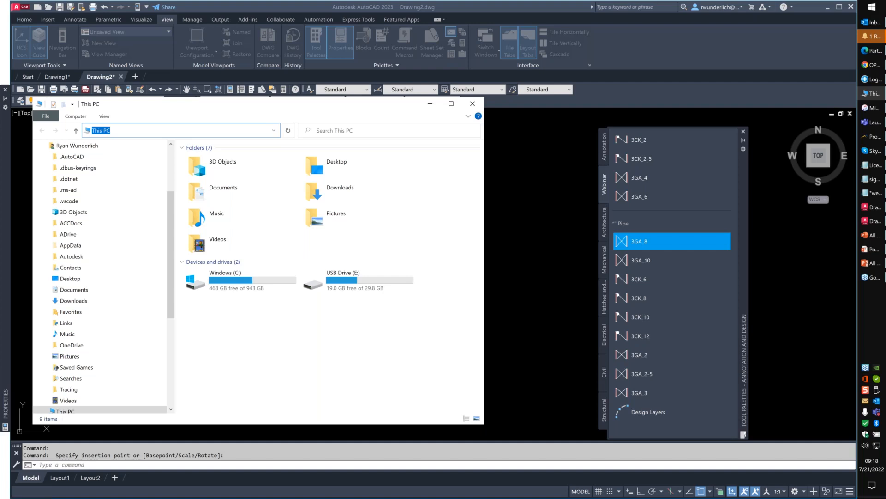
{"action": "type", "text": "%pp"}
{"action": "key", "text": "BackSpace"}
{"action": "key", "text": "BackSpace"}
{"action": "type", "text": "appdata%"}
{"action": "key", "text": "Return"}
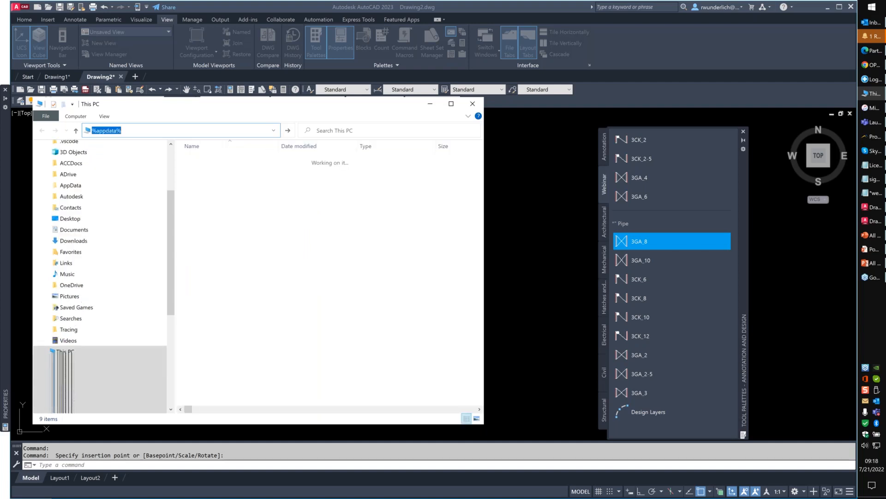
Step: Browse to the Autodesk\AutoCAD 2023\R24.2\enu\Support\ToolPalette\Palettes folder
{"action": "left_click", "coordinate": [212, 182]}
{"action": "double_click", "coordinate": [213, 181]}
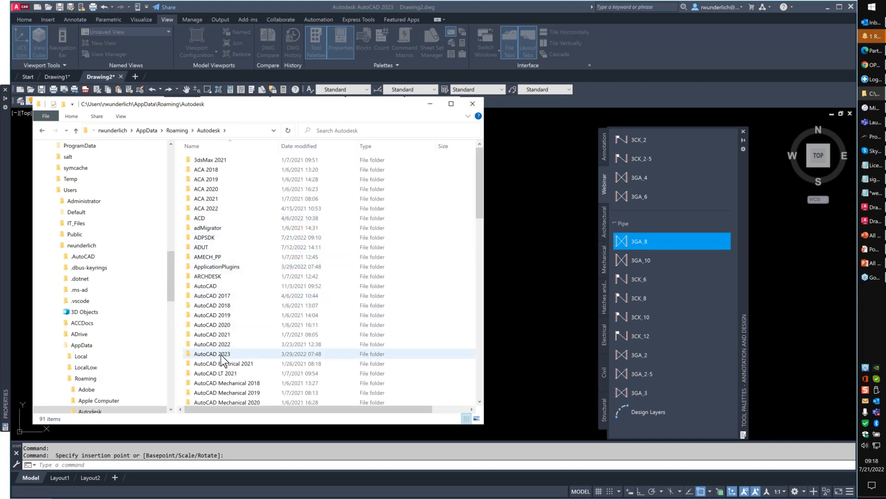
{"action": "double_click", "coordinate": [222, 355]}
{"action": "left_click", "coordinate": [200, 160]}
{"action": "double_click", "coordinate": [200, 160]}
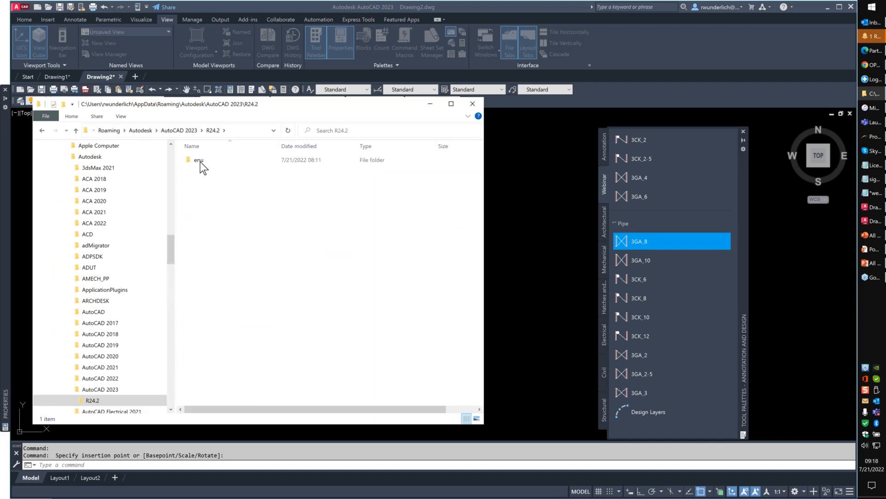
{"action": "double_click", "coordinate": [200, 160]}
{"action": "double_click", "coordinate": [198, 248]}
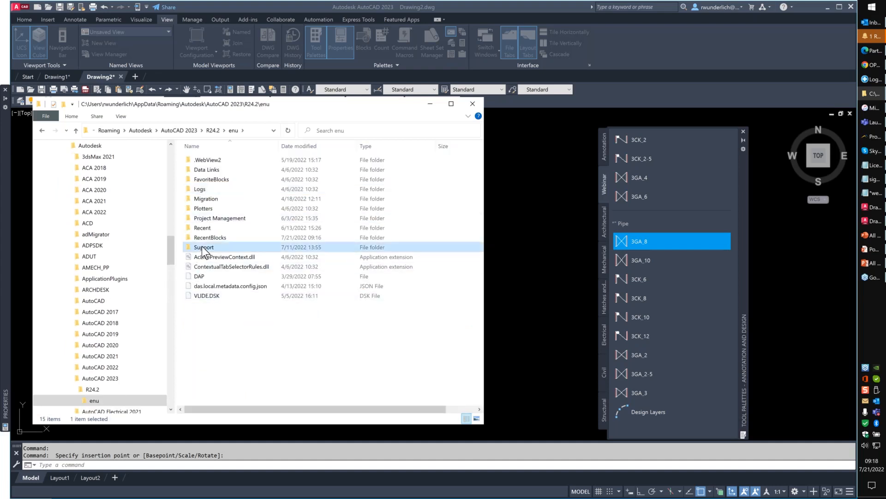
{"action": "double_click", "coordinate": [206, 219]}
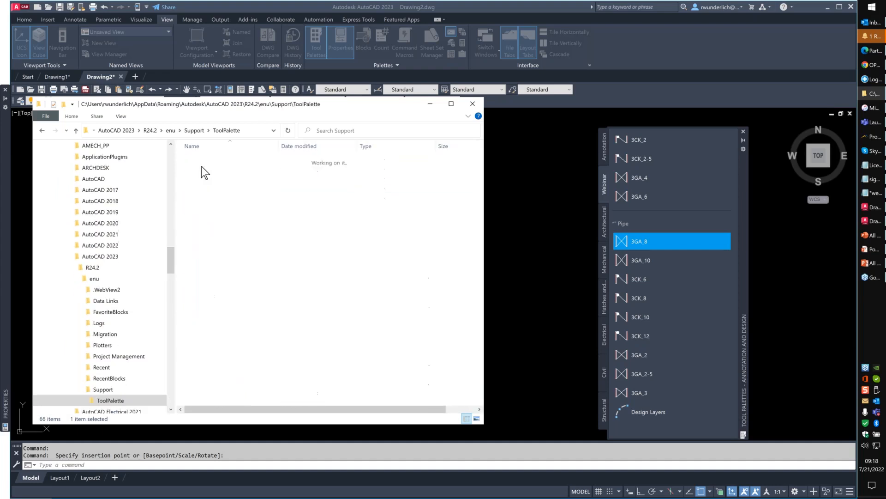
{"action": "double_click", "coordinate": [205, 160]}
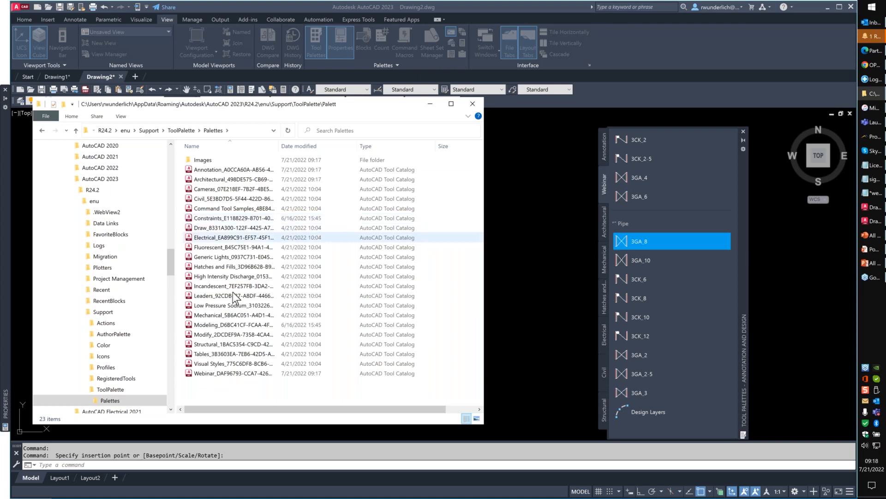
Step: Open the Webinar tool catalog file in Notepad and move its window up over the folder listing
{"action": "right_click", "coordinate": [213, 374]}
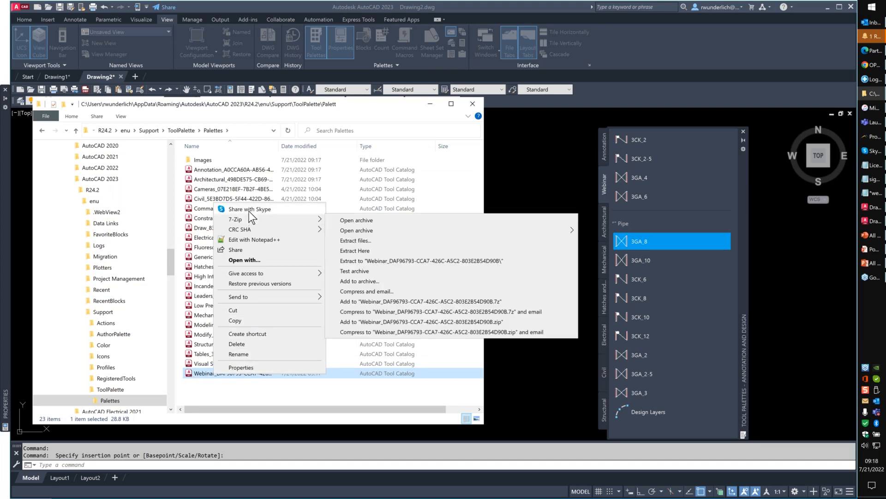
{"action": "left_click", "coordinate": [257, 259]}
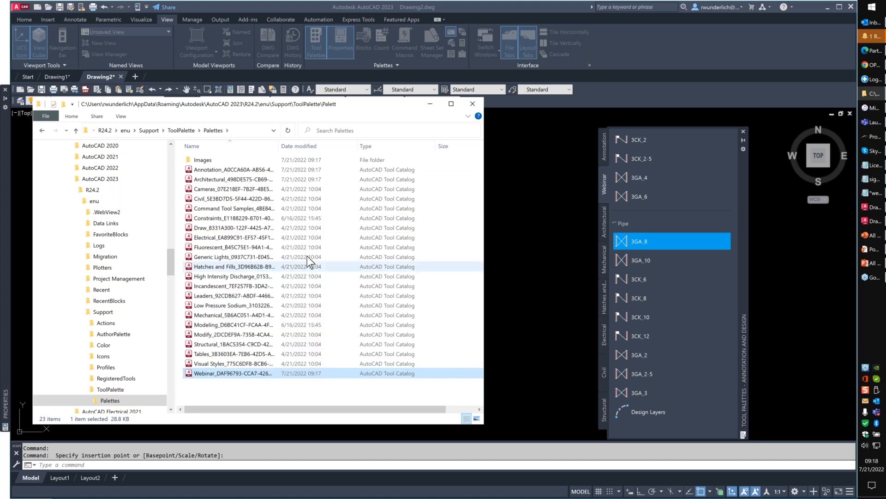
{"action": "left_click", "coordinate": [381, 212]}
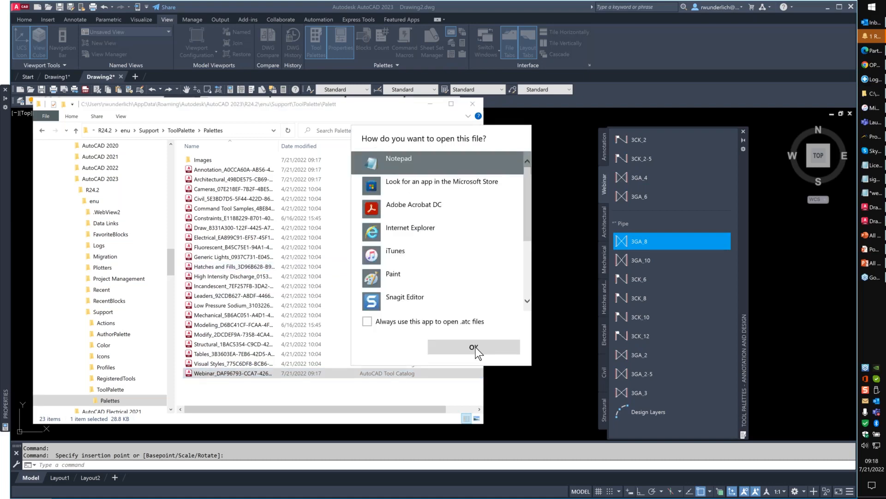
{"action": "left_click", "coordinate": [476, 350]}
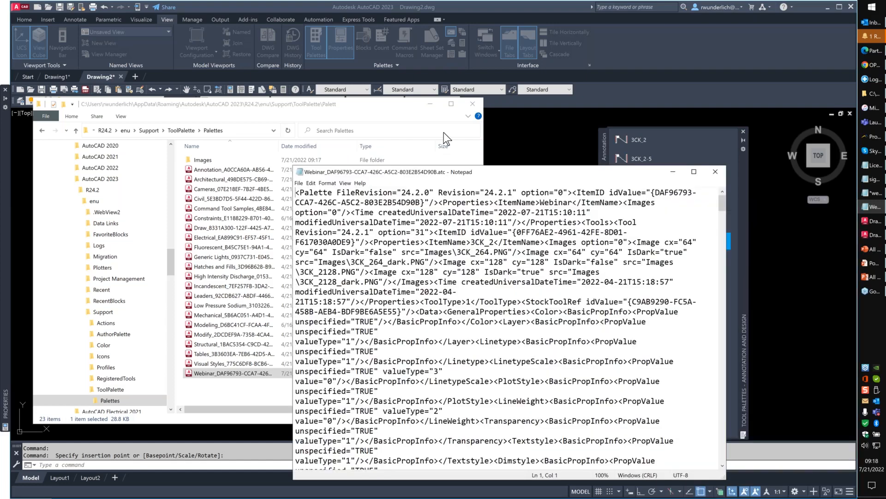
{"action": "left_click_drag", "start_coordinate": [504, 172], "coordinate": [379, 70]}
{"action": "left_click", "coordinate": [378, 104]}
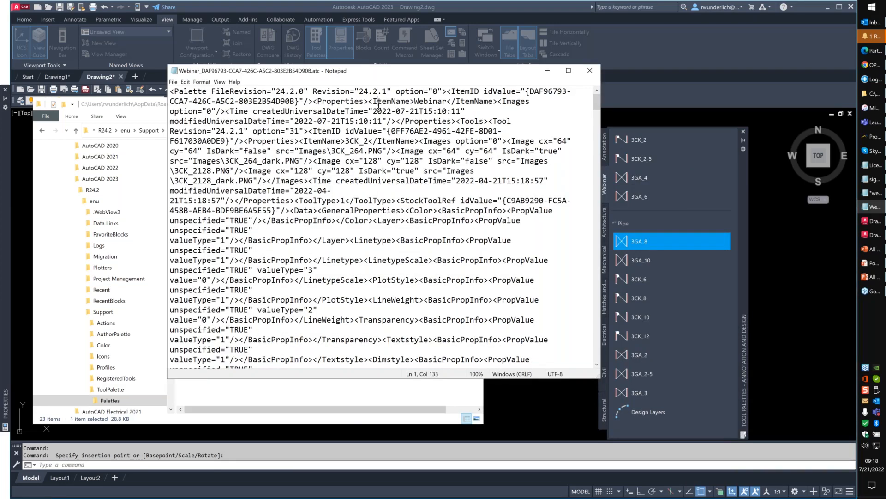
Step: Search the Webinar catalog text for PAX to locate the preset layer entry
{"action": "key", "text": "ctrl+f"}
{"action": "type", "text": "PAX"}
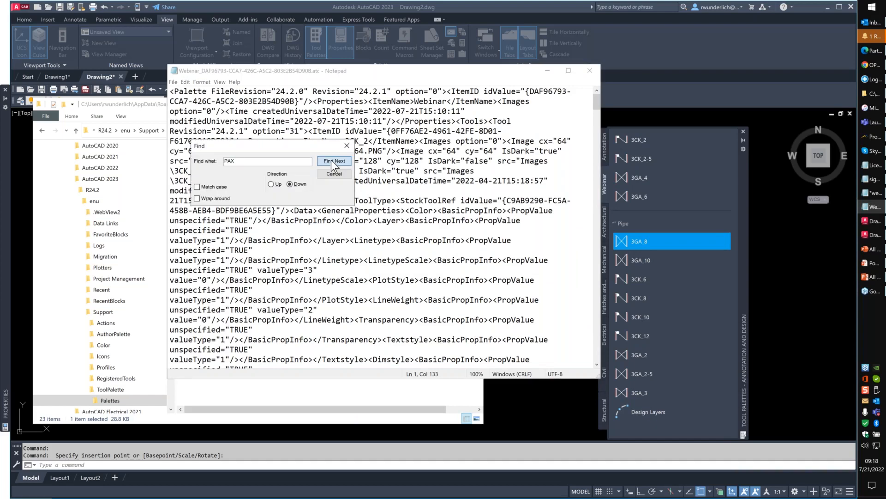
{"action": "left_click", "coordinate": [332, 160]}
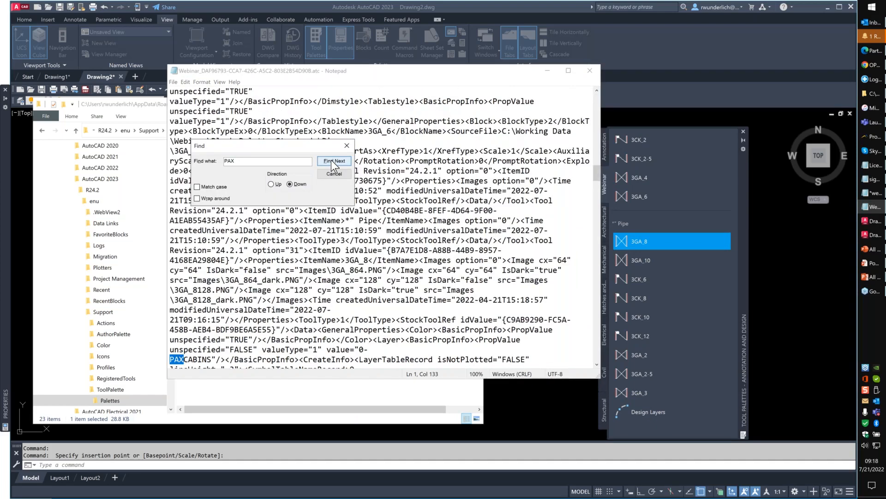
{"action": "left_click", "coordinate": [334, 174]}
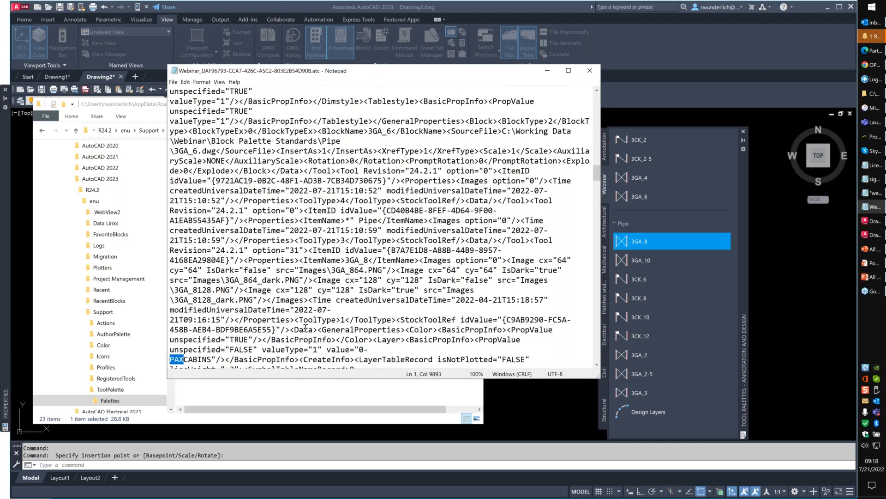
Step: Highlight the 0-PAXCABINS layer definition in the 3GA_8 tool's code and examine its stored layer properties
{"action": "scroll", "coordinate": [305, 328], "scroll_direction": "down", "scroll_amount": 3}
{"action": "left_click_drag", "start_coordinate": [171, 270], "coordinate": [539, 363]}
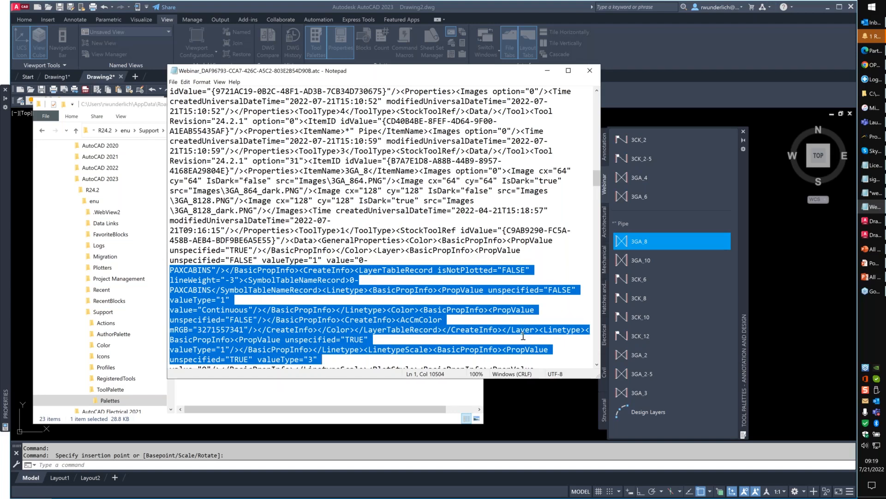
{"action": "scroll", "coordinate": [523, 336], "scroll_direction": "down", "scroll_amount": 2}
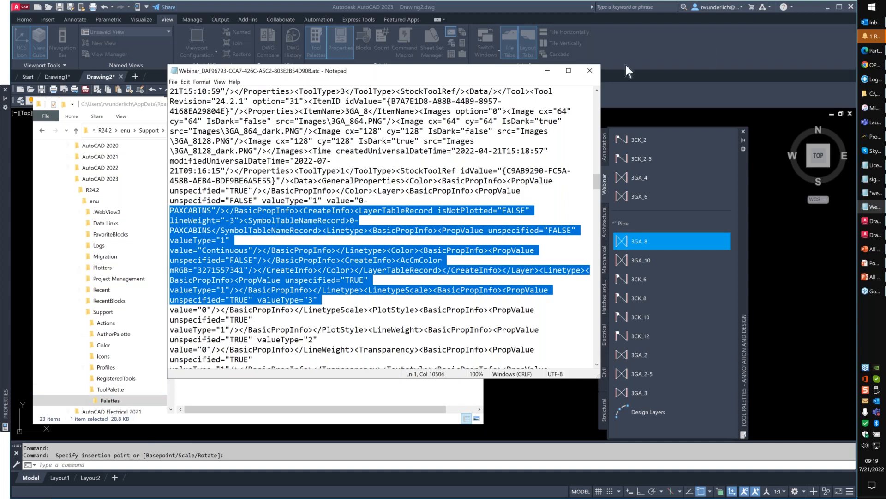
Step: Close the catalog file and the Palettes folder, and dismiss the 3GA_8 tool properties without changes
{"action": "left_click", "coordinate": [589, 70]}
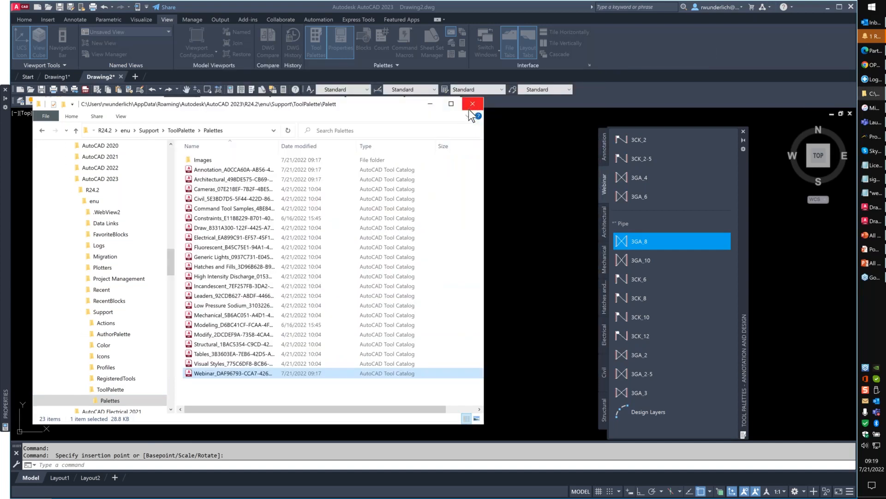
{"action": "left_click", "coordinate": [533, 167]}
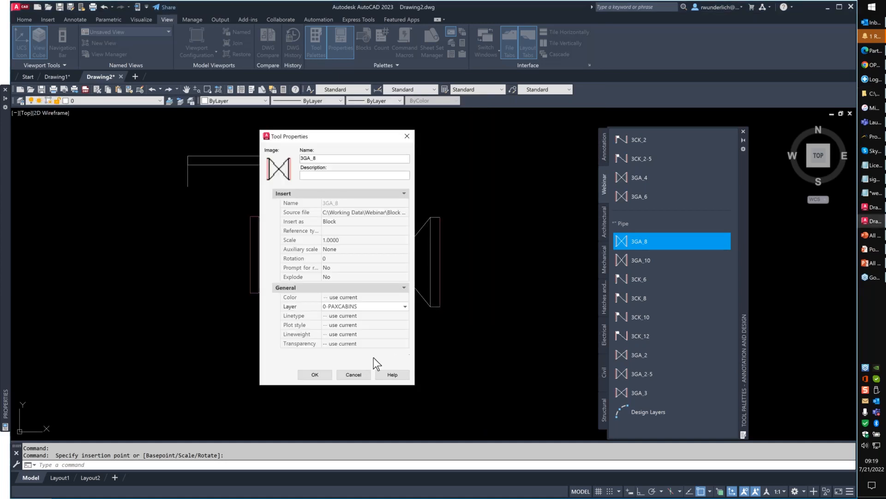
{"action": "left_click", "coordinate": [356, 374]}
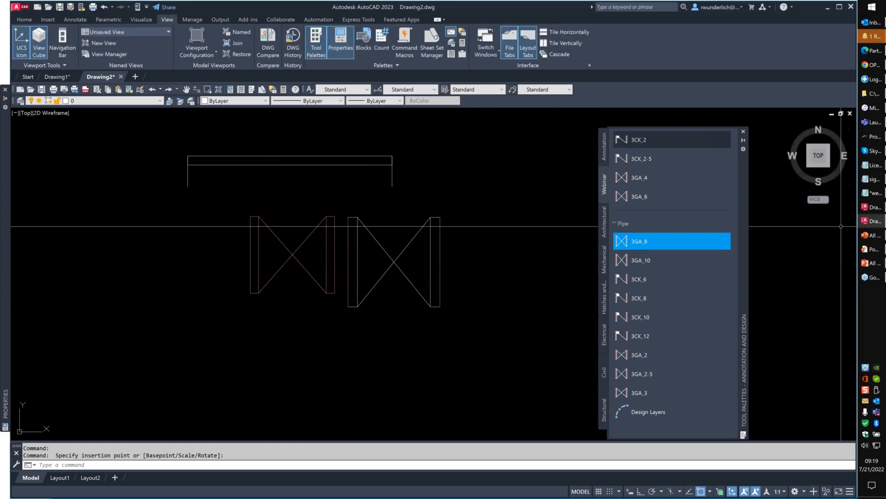
{"action": "left_click", "coordinate": [875, 251]}
{"action": "left_click", "coordinate": [514, 220]}
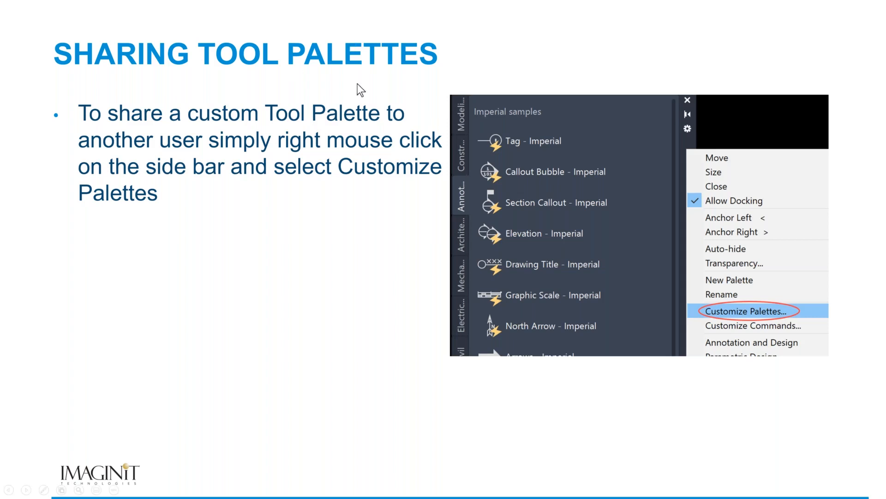
{"action": "left_click", "coordinate": [523, 272]}
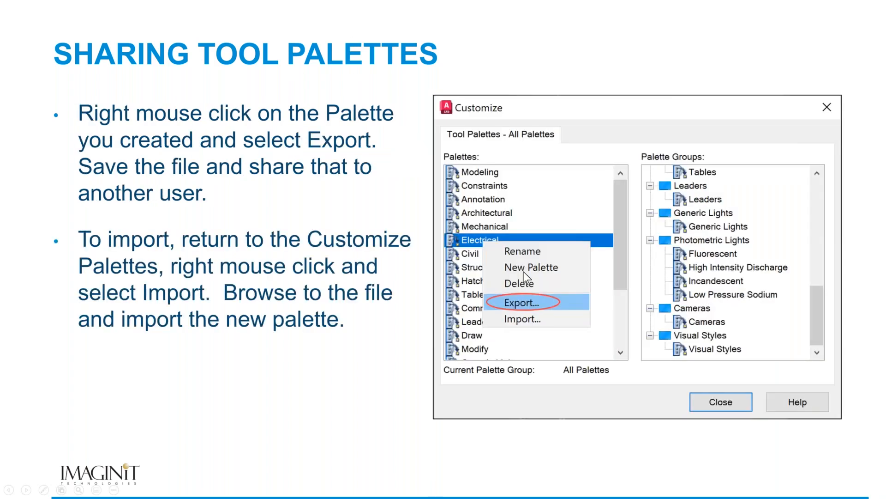
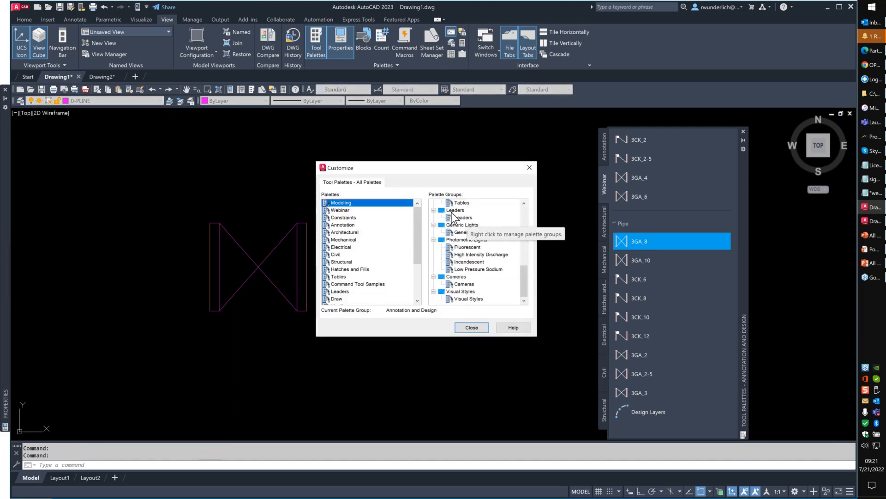
Step: Create a new palette group in the Customize dialog and place it at the top level above the Leaders group
{"action": "right_click", "coordinate": [482, 217]}
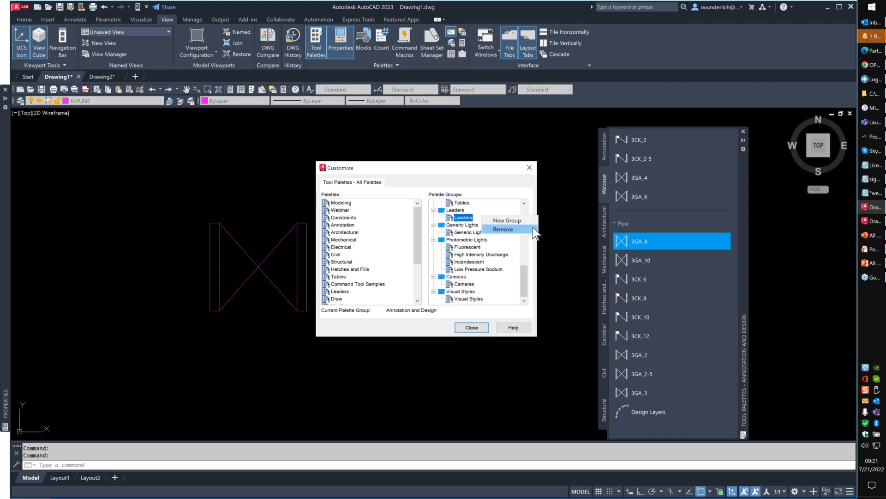
{"action": "left_click", "coordinate": [507, 220]}
{"action": "left_click", "coordinate": [491, 223]}
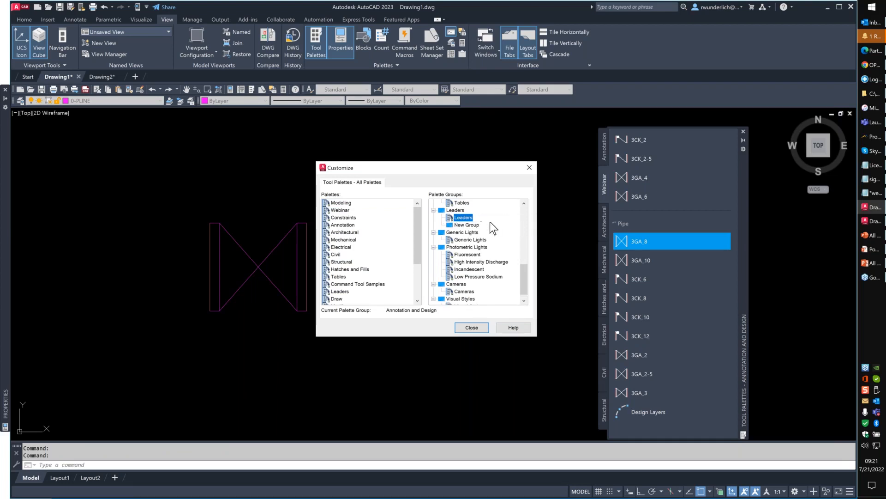
{"action": "left_click_drag", "start_coordinate": [469, 227], "coordinate": [455, 210]}
{"action": "left_click", "coordinate": [454, 211]}
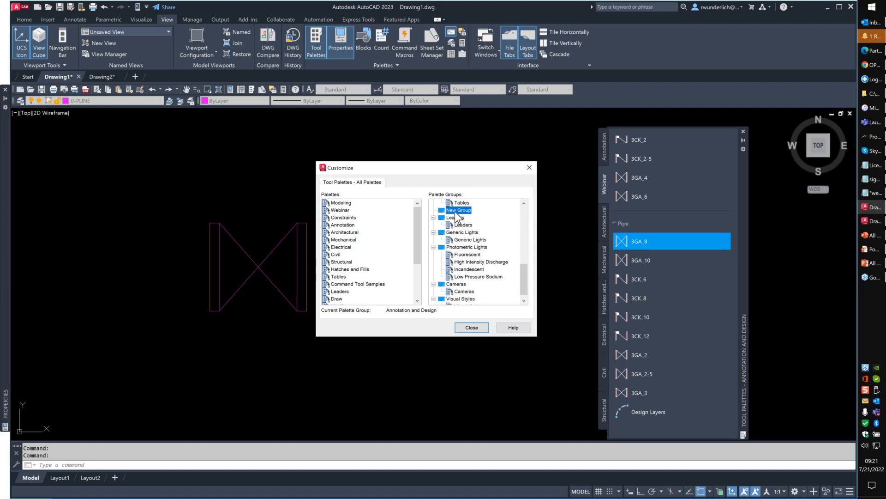
Step: Add the Webinar palette to the new palette group above Leaders
{"action": "scroll", "coordinate": [341, 272], "scroll_direction": "down", "scroll_amount": 3}
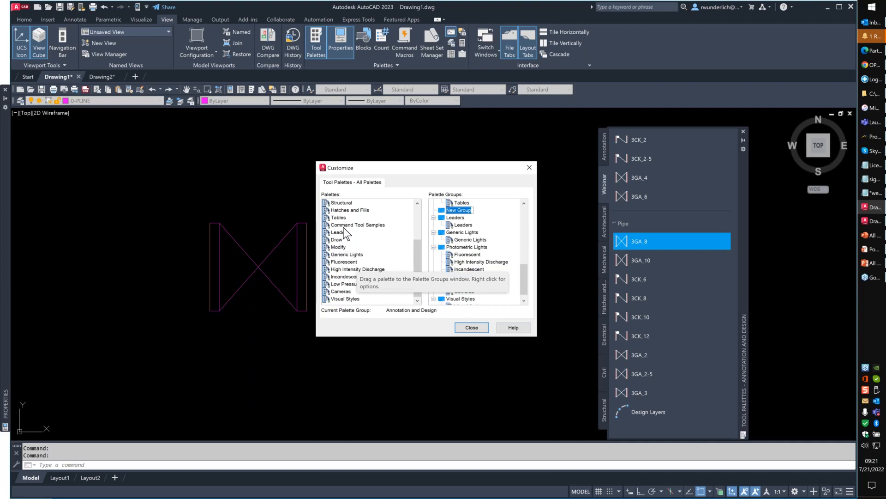
{"action": "scroll", "coordinate": [347, 233], "scroll_direction": "up", "scroll_amount": 3}
{"action": "left_click_drag", "start_coordinate": [341, 211], "coordinate": [464, 218]}
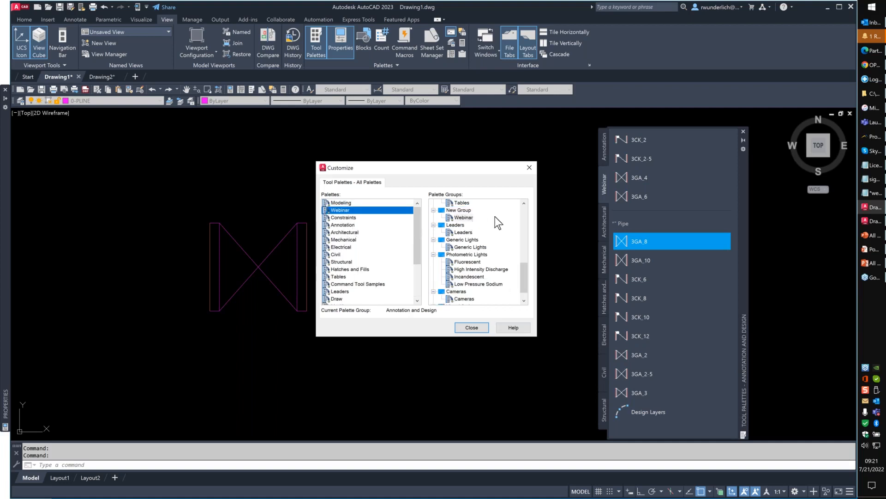
{"action": "left_click", "coordinate": [460, 210]}
Step: Export the Webinar palette as Webinar.xtp to the Webinar folder
{"action": "right_click", "coordinate": [338, 210]}
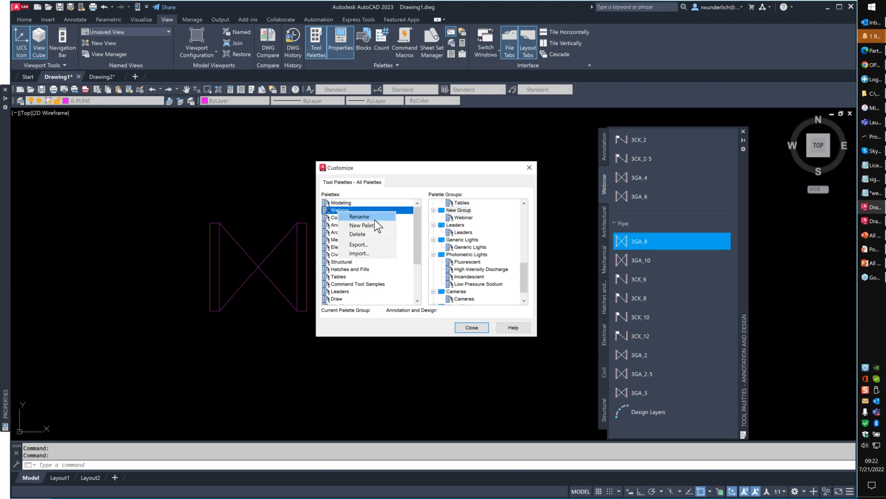
{"action": "left_click", "coordinate": [454, 338]}
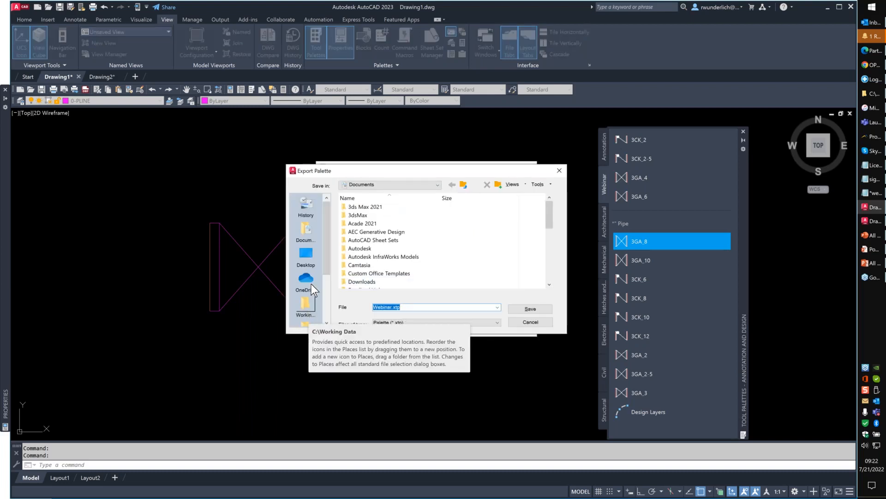
{"action": "scroll", "coordinate": [325, 275], "scroll_direction": "down", "scroll_amount": 1}
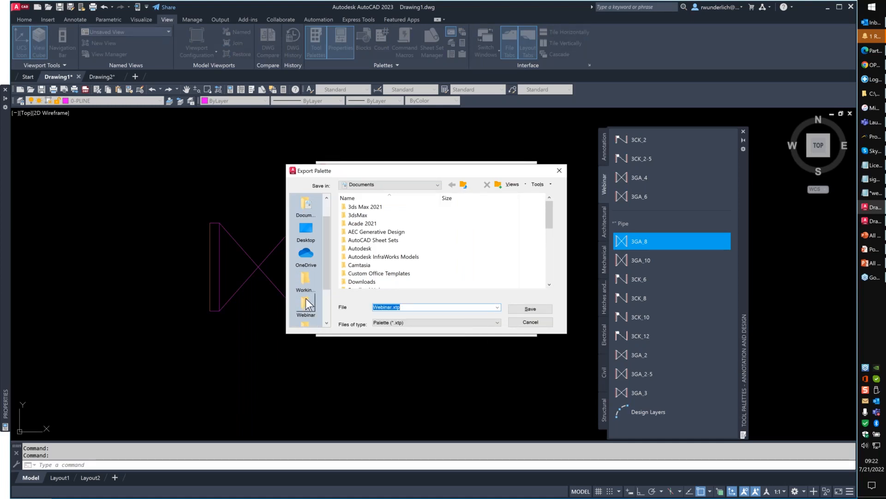
{"action": "left_click", "coordinate": [306, 303]}
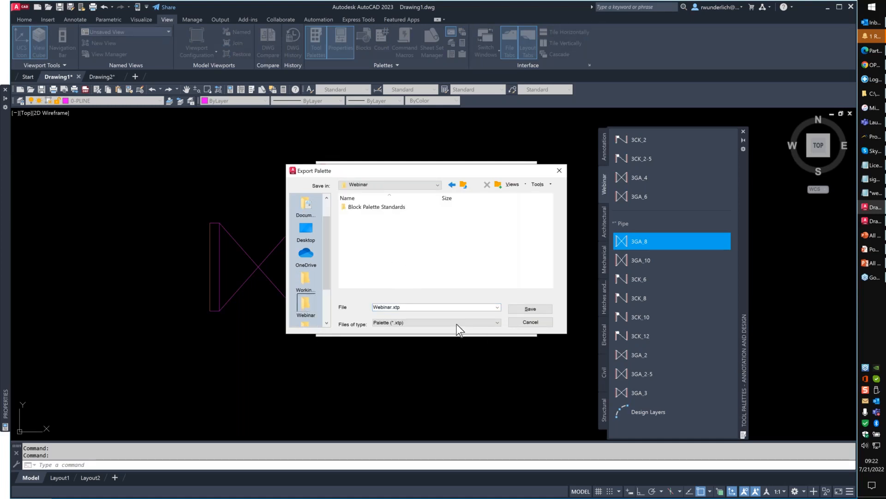
{"action": "left_click", "coordinate": [528, 309]}
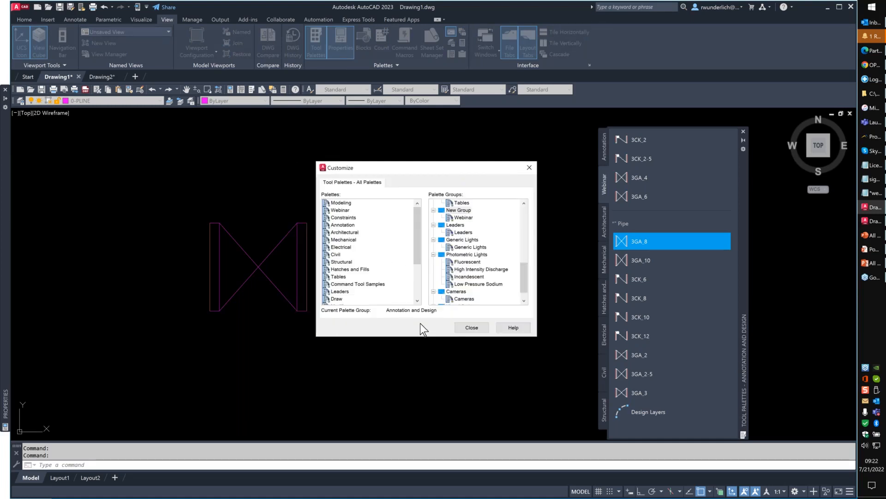
Step: Export the palette group New Group as New Group.xpg to the Webinar folder and close the Customize dialog
{"action": "right_click", "coordinate": [460, 210]}
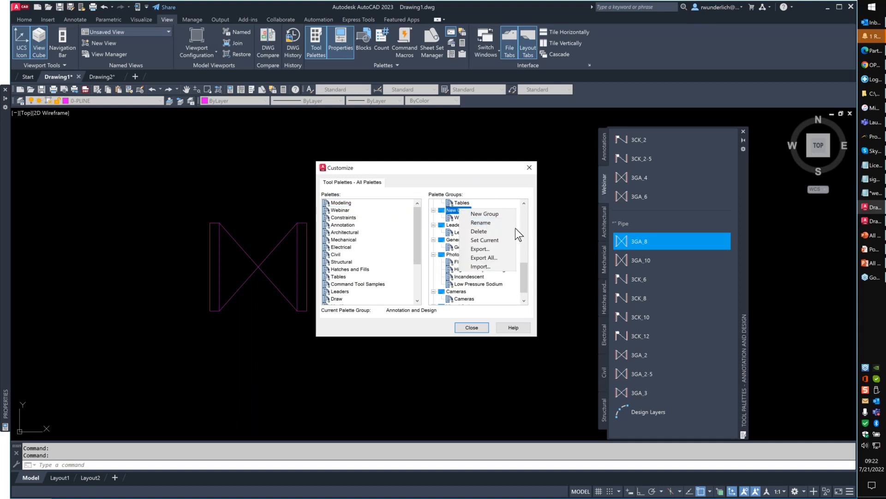
{"action": "left_click", "coordinate": [480, 249]}
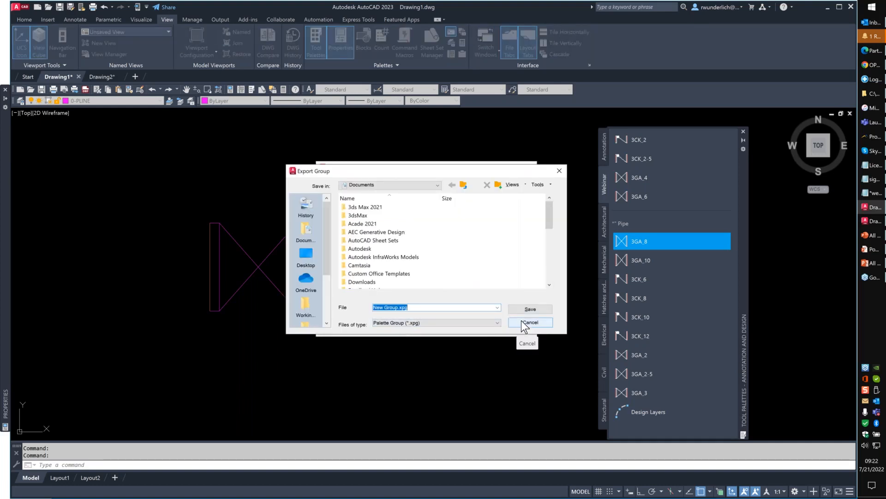
{"action": "left_click", "coordinate": [306, 321]}
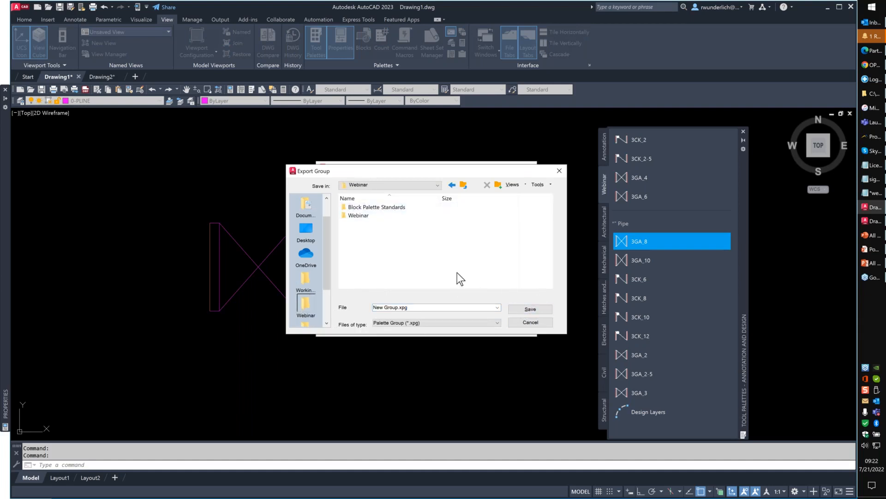
{"action": "left_click", "coordinate": [532, 307]}
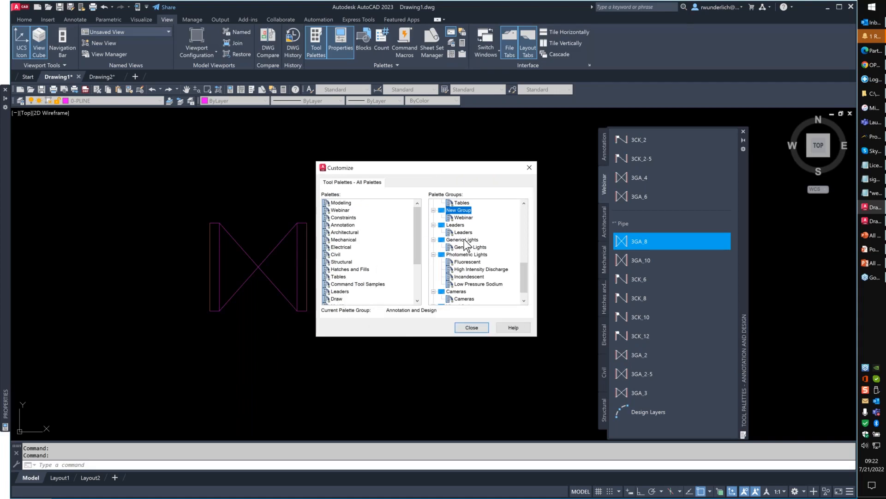
{"action": "left_click", "coordinate": [471, 328]}
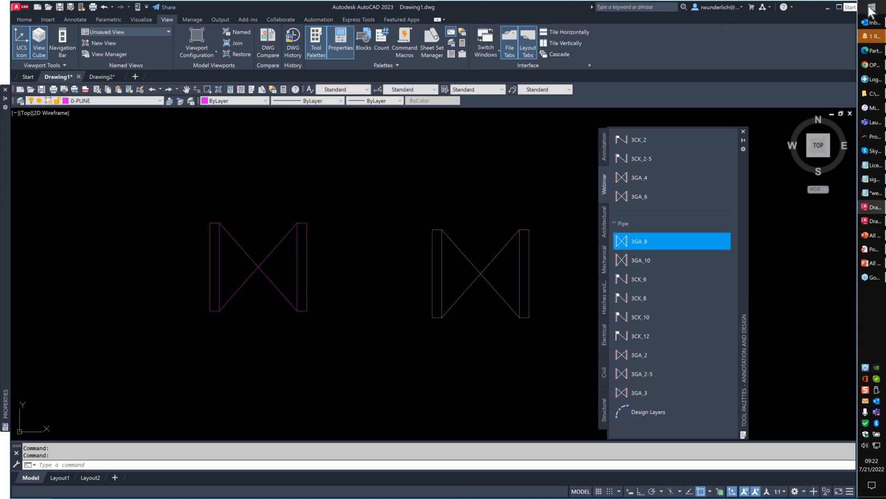
Step: Launch AutoCAD 2022, show its tool palettes and open the palette customization dialog
{"action": "left_click", "coordinate": [869, 7]}
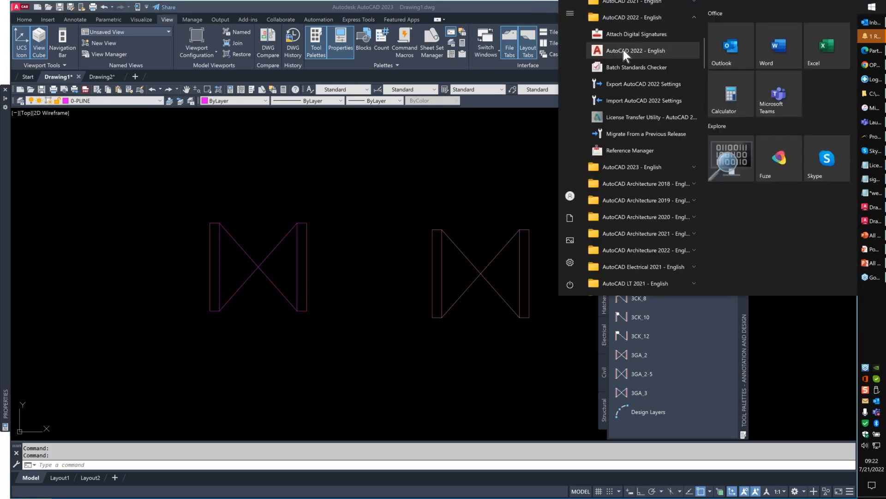
{"action": "left_click", "coordinate": [621, 51]}
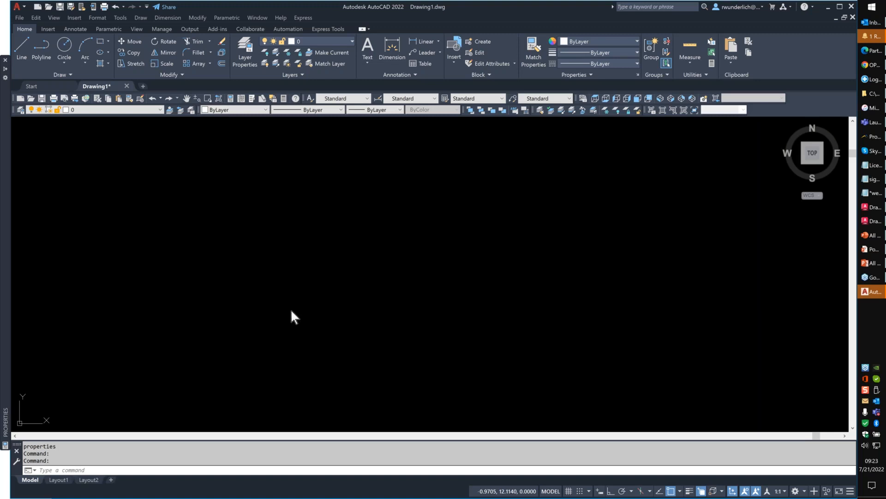
{"action": "left_click", "coordinate": [298, 233]}
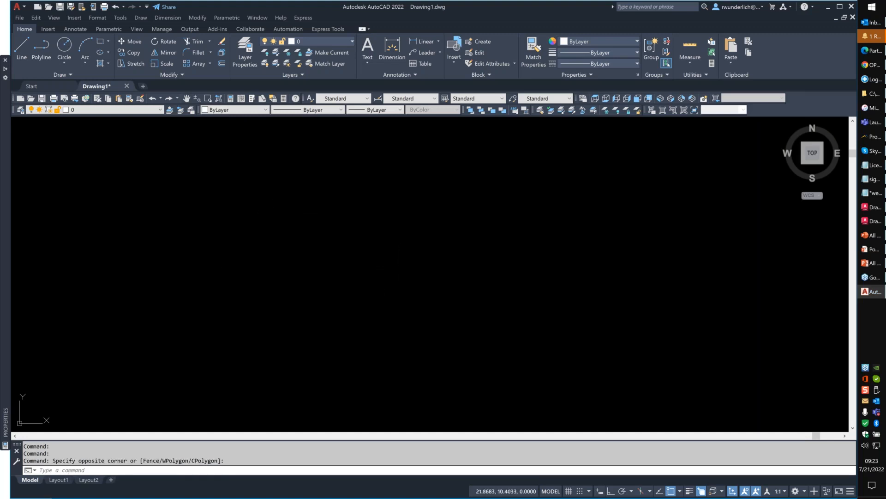
{"action": "key", "text": "ctrl+3"}
{"action": "right_click", "coordinate": [442, 156]}
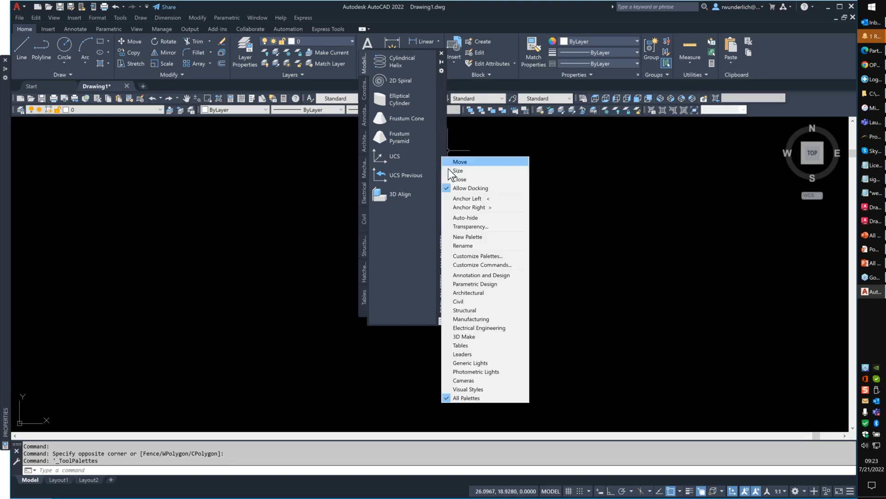
{"action": "left_click", "coordinate": [478, 256]}
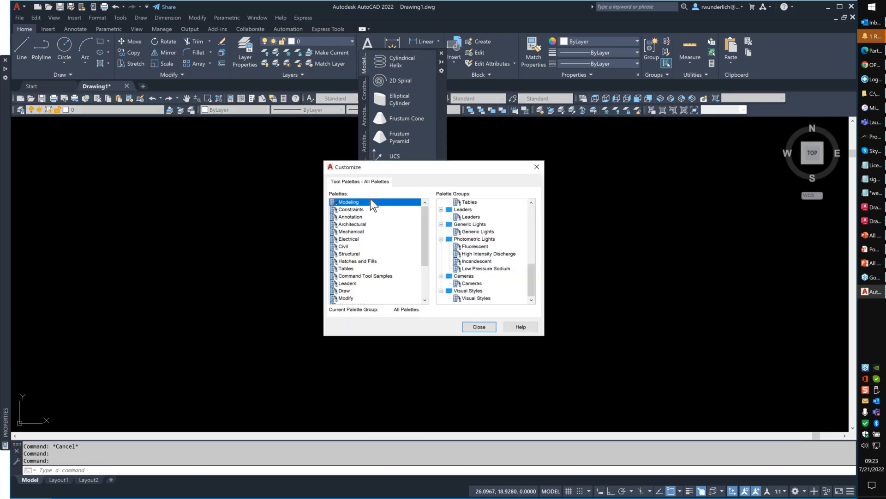
Step: Import the Webinar.xtp palette from the Webinar folder in Working Data and move the tool palettes clear of the Customize dialog
{"action": "right_click", "coordinate": [344, 232]}
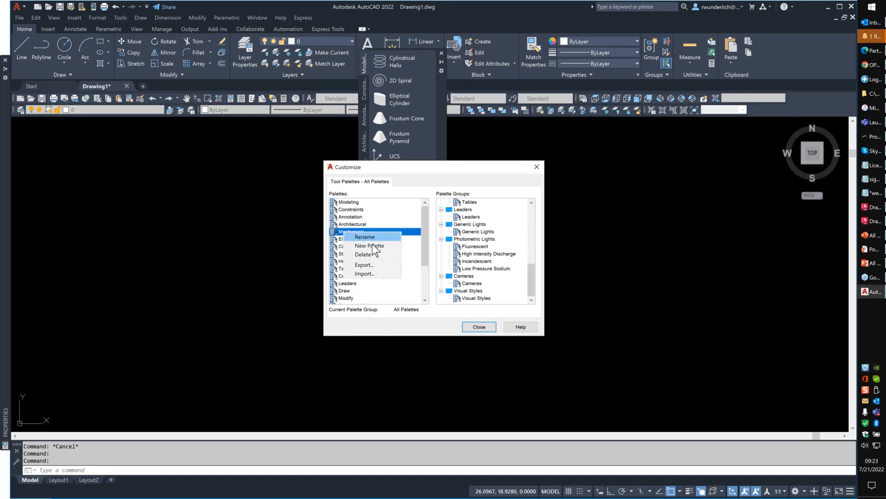
{"action": "left_click", "coordinate": [373, 272]}
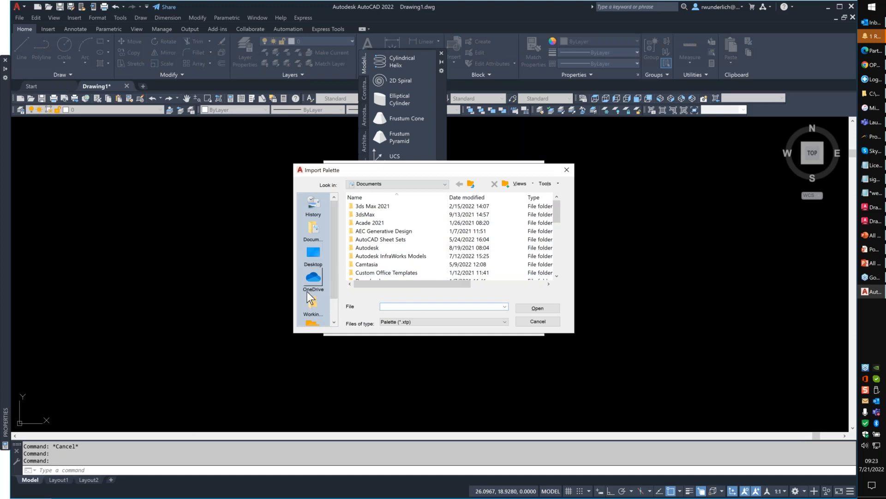
{"action": "left_click", "coordinate": [324, 298]}
{"action": "scroll", "coordinate": [381, 251], "scroll_direction": "down", "scroll_amount": 1}
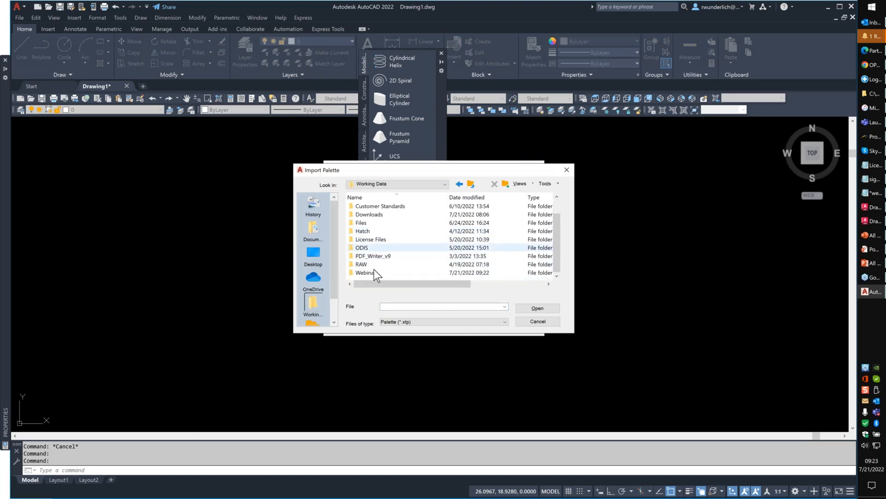
{"action": "left_click", "coordinate": [371, 274]}
{"action": "double_click", "coordinate": [371, 273]}
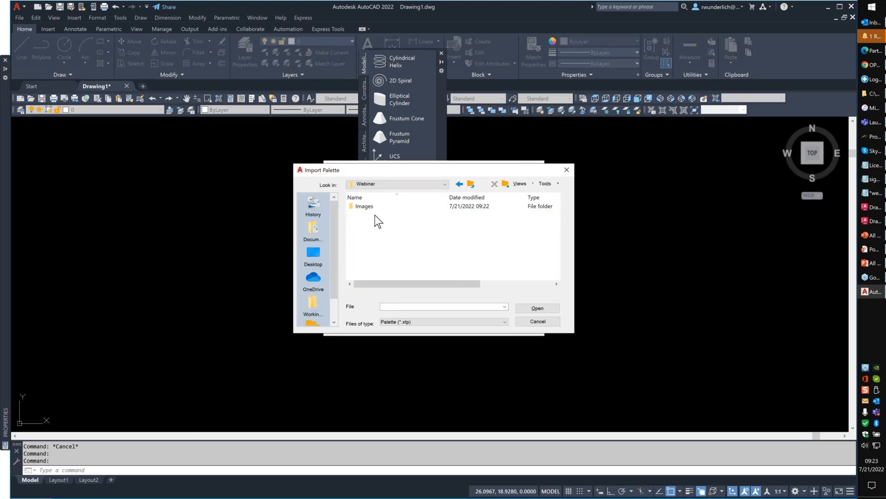
{"action": "left_click", "coordinate": [471, 184]}
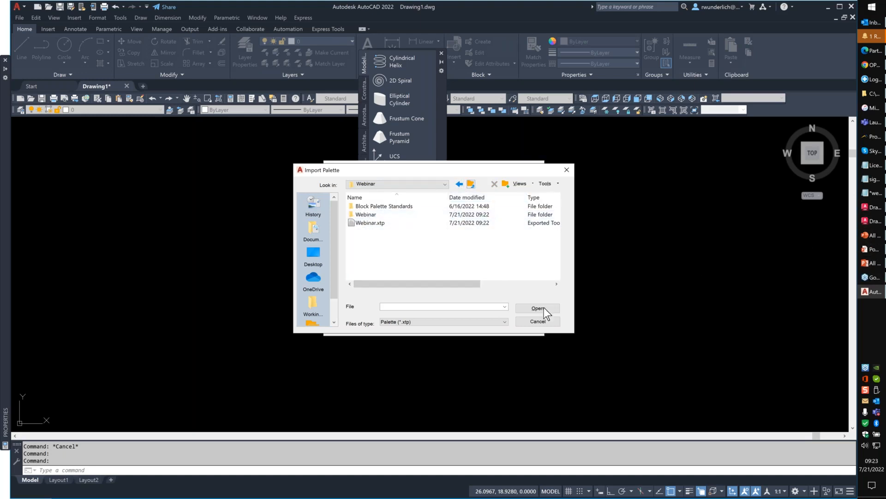
{"action": "left_click", "coordinate": [434, 320]}
{"action": "left_click", "coordinate": [434, 320]}
{"action": "left_click", "coordinate": [367, 224]}
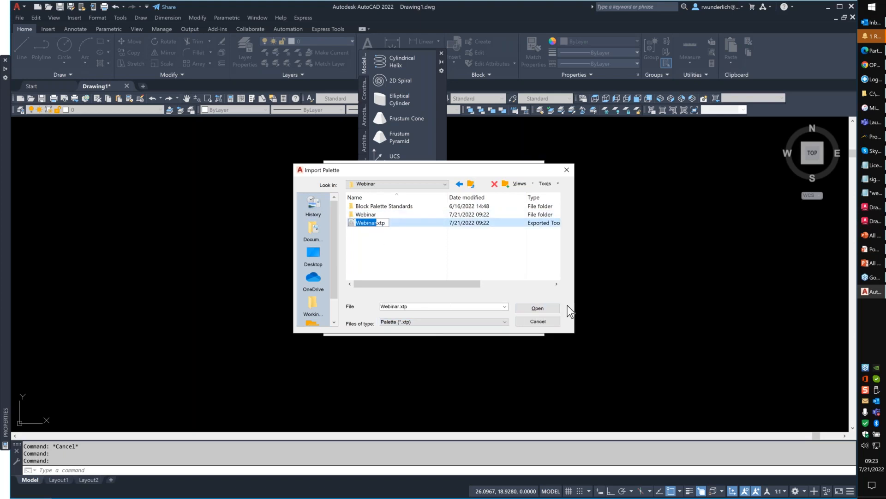
{"action": "left_click", "coordinate": [542, 307]}
{"action": "left_click", "coordinate": [533, 307]}
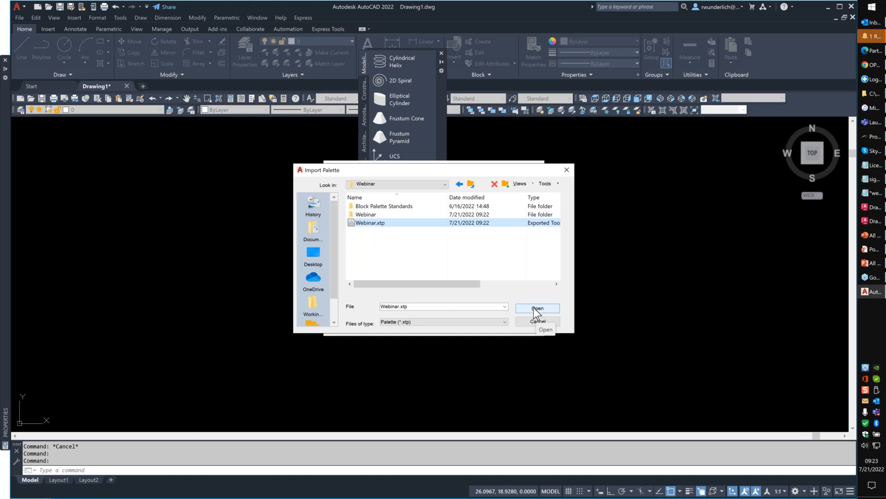
{"action": "left_click", "coordinate": [365, 266]}
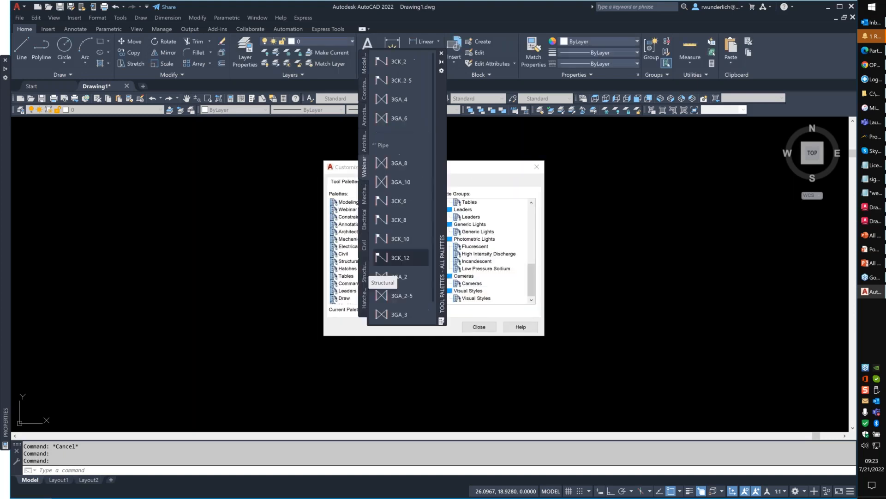
{"action": "left_click_drag", "start_coordinate": [438, 132], "coordinate": [599, 183]}
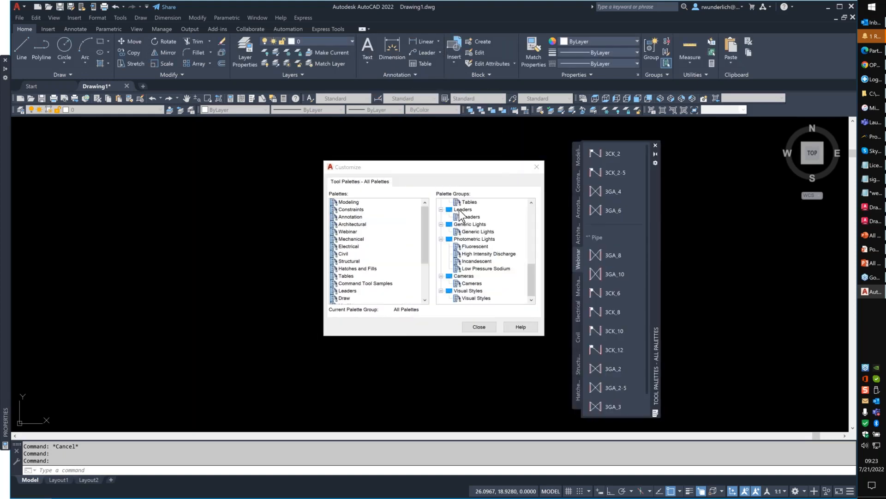
Step: Import the palette group file New Group.xpg from the Webinar folder in Working Data
{"action": "left_click", "coordinate": [460, 211]}
{"action": "right_click", "coordinate": [460, 211]}
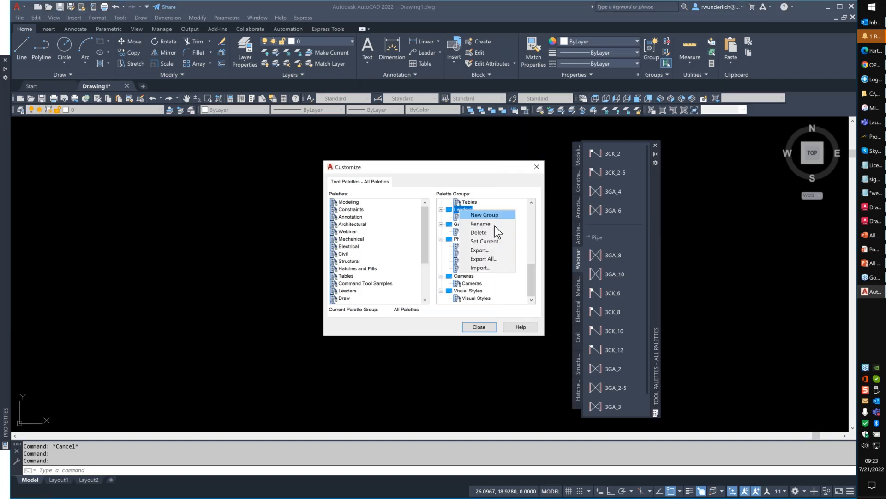
{"action": "left_click", "coordinate": [480, 268]}
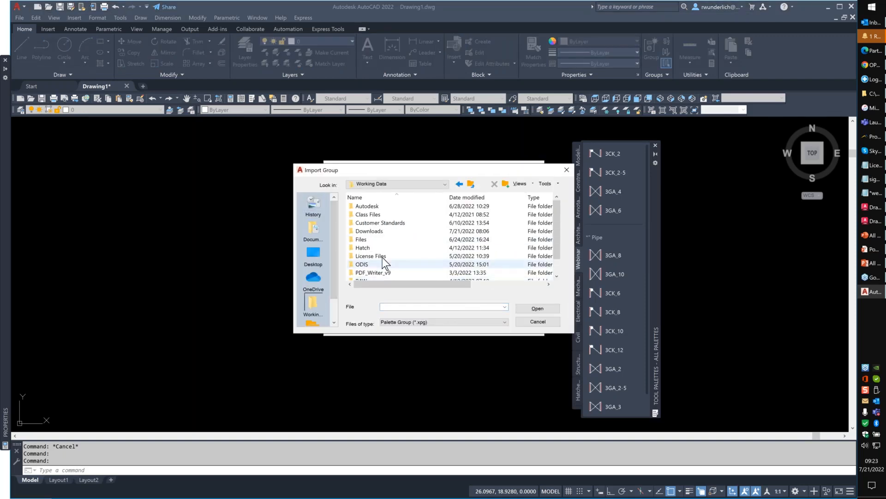
{"action": "scroll", "coordinate": [382, 257], "scroll_direction": "down", "scroll_amount": 1}
{"action": "double_click", "coordinate": [375, 271]}
{"action": "left_click", "coordinate": [369, 223]}
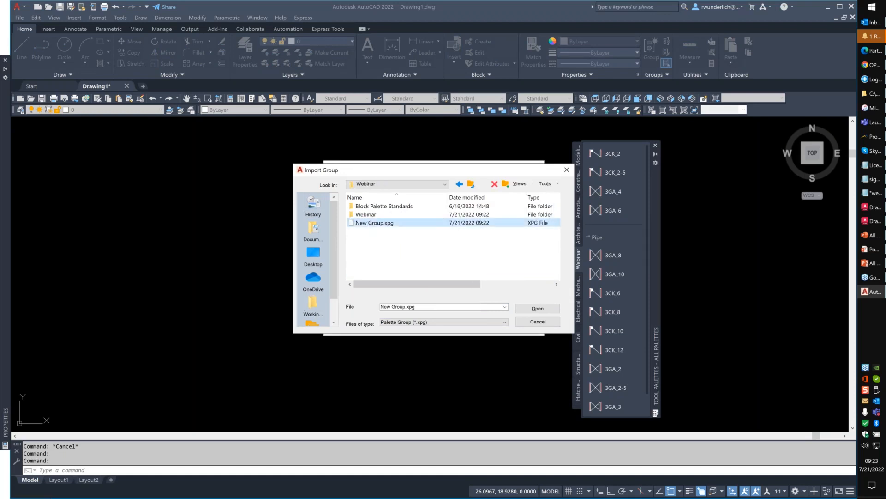
{"action": "double_click", "coordinate": [369, 224]}
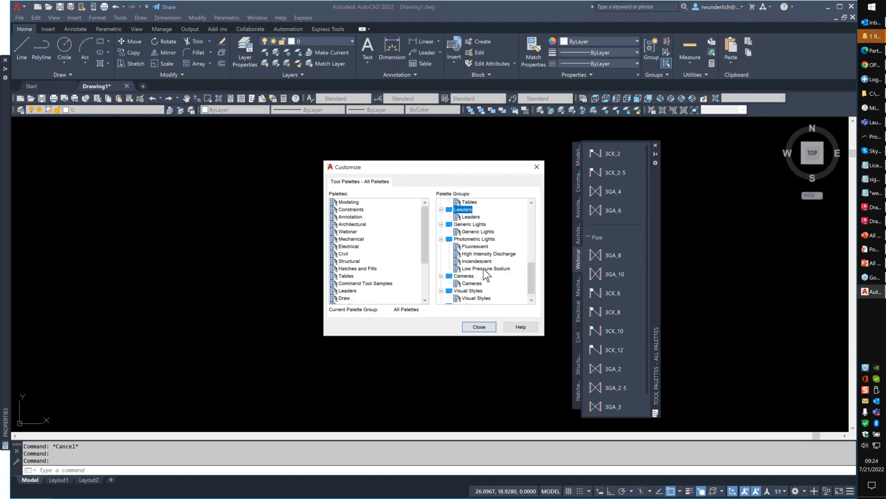
Step: Add the imported Webinar palette to New Group at the end of the palette groups
{"action": "scroll", "coordinate": [483, 269], "scroll_direction": "down", "scroll_amount": 1}
{"action": "left_click", "coordinate": [452, 297]}
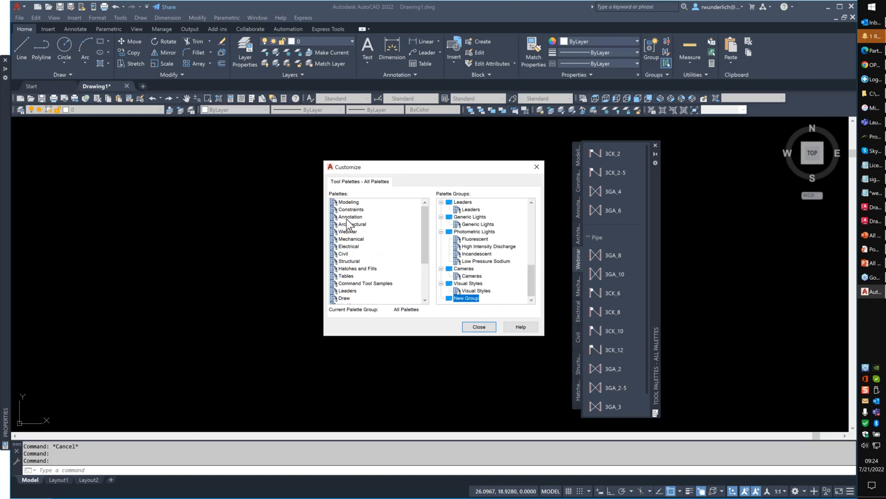
{"action": "left_click", "coordinate": [353, 252]}
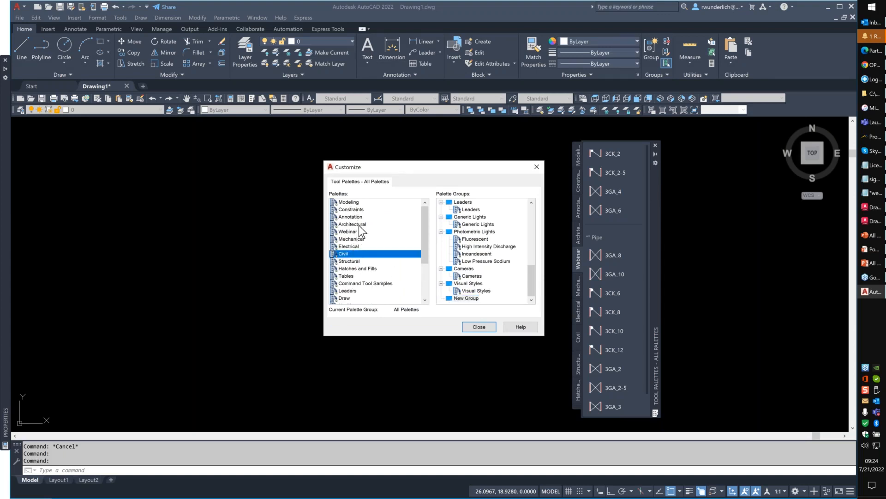
{"action": "scroll", "coordinate": [360, 259], "scroll_direction": "down", "scroll_amount": 1}
{"action": "scroll", "coordinate": [361, 263], "scroll_direction": "down", "scroll_amount": 2}
{"action": "left_click_drag", "start_coordinate": [360, 255], "coordinate": [466, 299]}
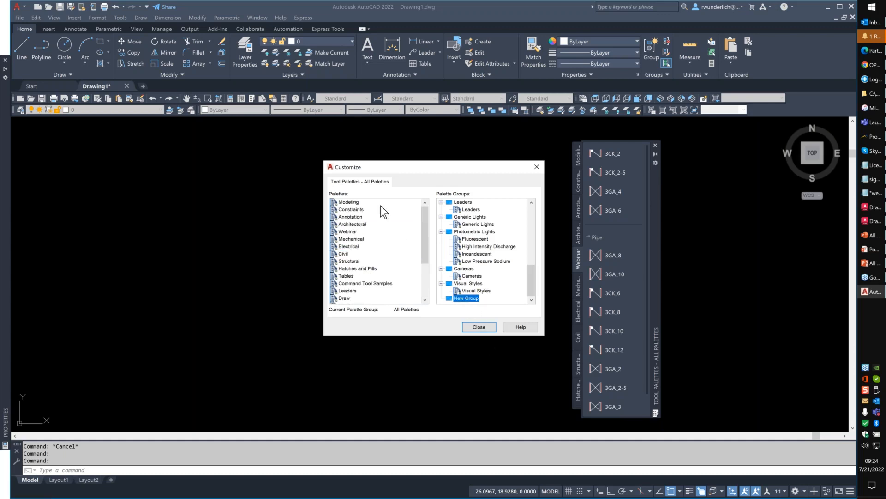
{"action": "left_click", "coordinate": [354, 232]}
{"action": "left_click_drag", "start_coordinate": [353, 232], "coordinate": [480, 301]}
Step: Close the Customize dialog and make New Group the current palette group
{"action": "left_click", "coordinate": [483, 327]}
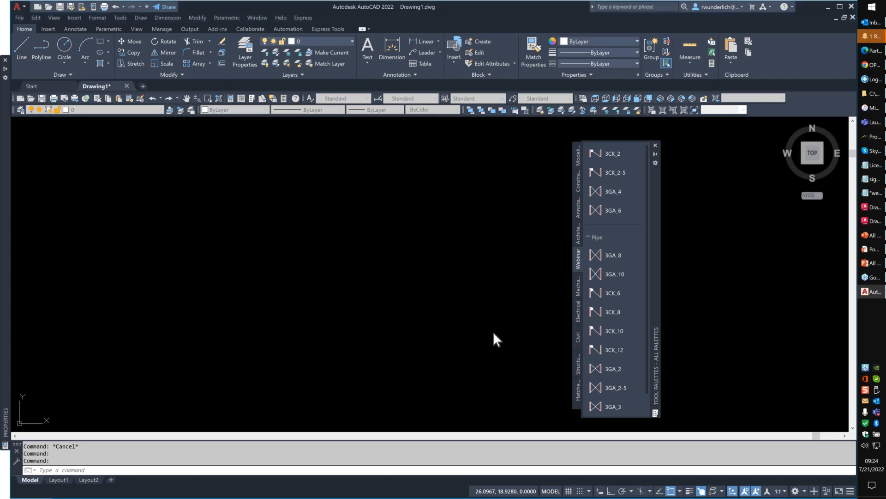
{"action": "right_click", "coordinate": [656, 293]}
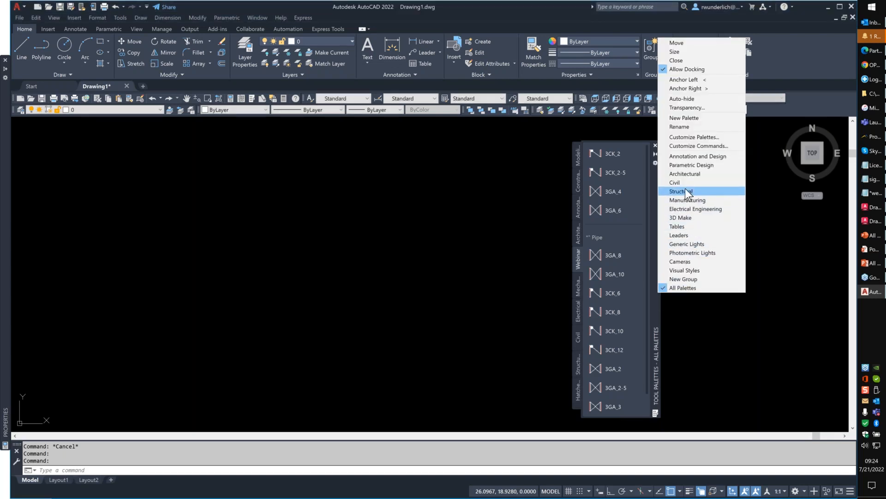
{"action": "left_click", "coordinate": [688, 278]}
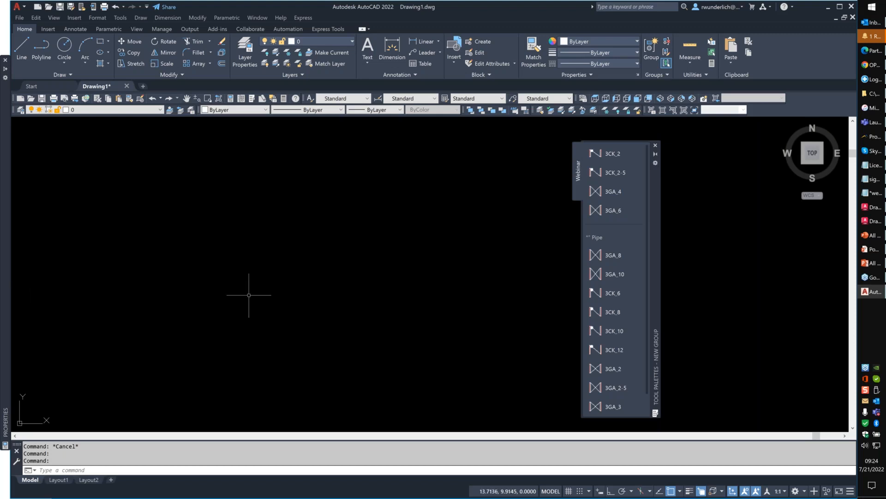
Step: Check the source file and Insert as options in the 3GA_8 tool's properties, then cancel without changes
{"action": "right_click", "coordinate": [618, 255]}
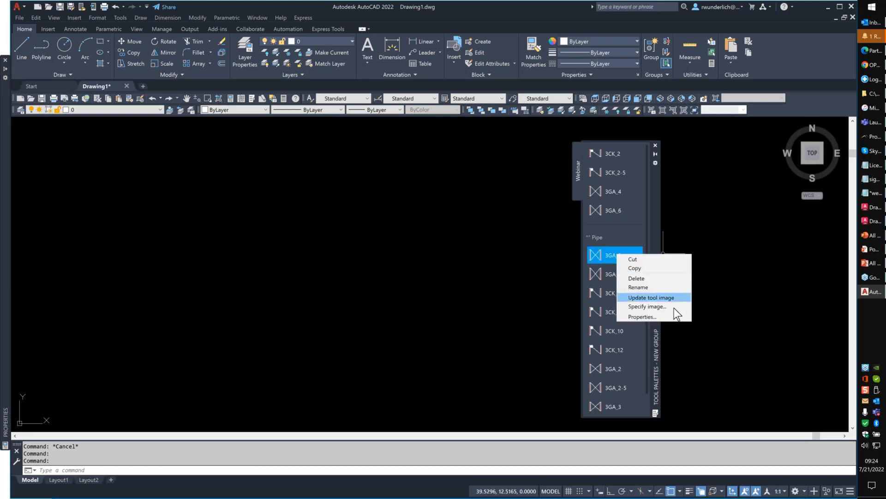
{"action": "left_click", "coordinate": [645, 317]}
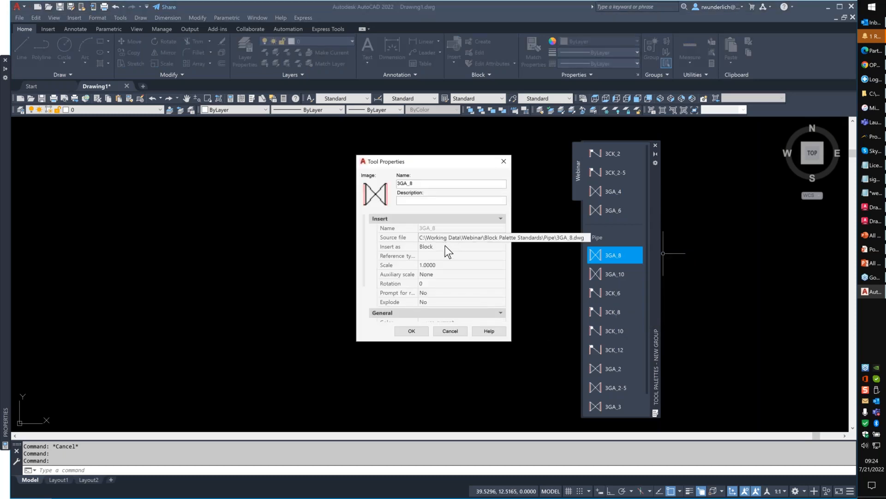
{"action": "left_click", "coordinate": [448, 245]}
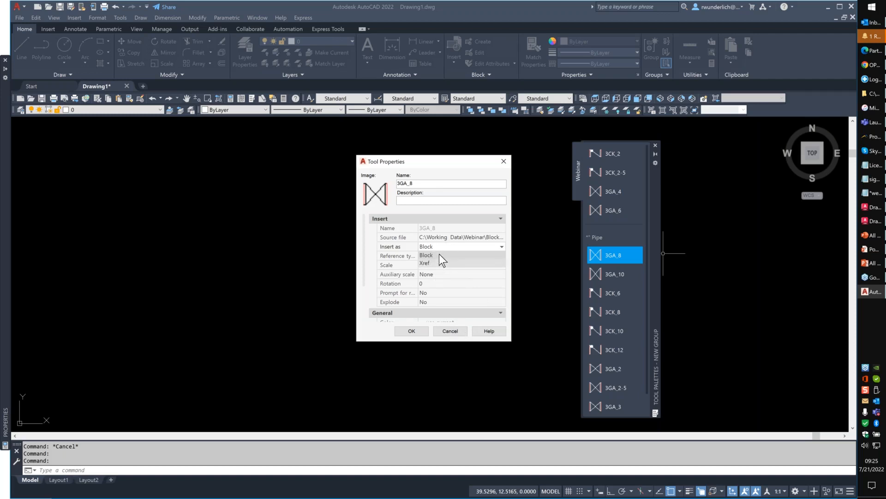
{"action": "left_click", "coordinate": [457, 331]}
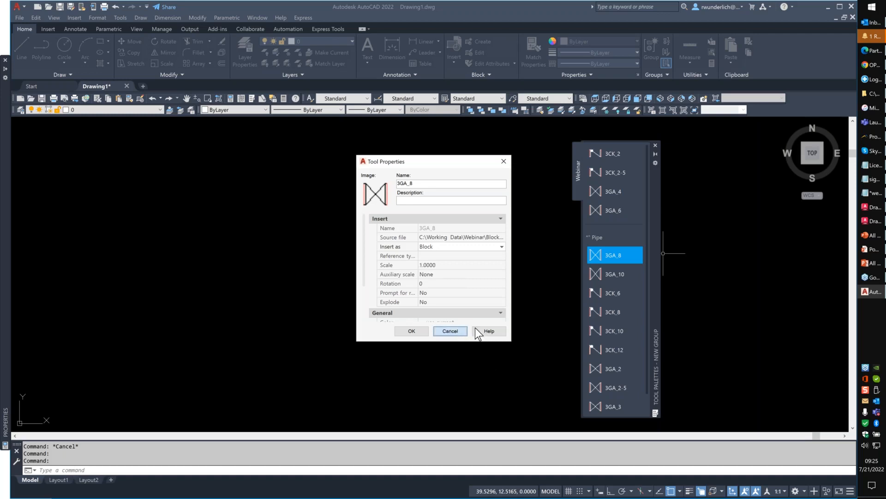
Step: Close AutoCAD 2022 and switch back to the presentation at the slide on sharing tool palettes across multiple users
{"action": "left_click", "coordinate": [850, 8]}
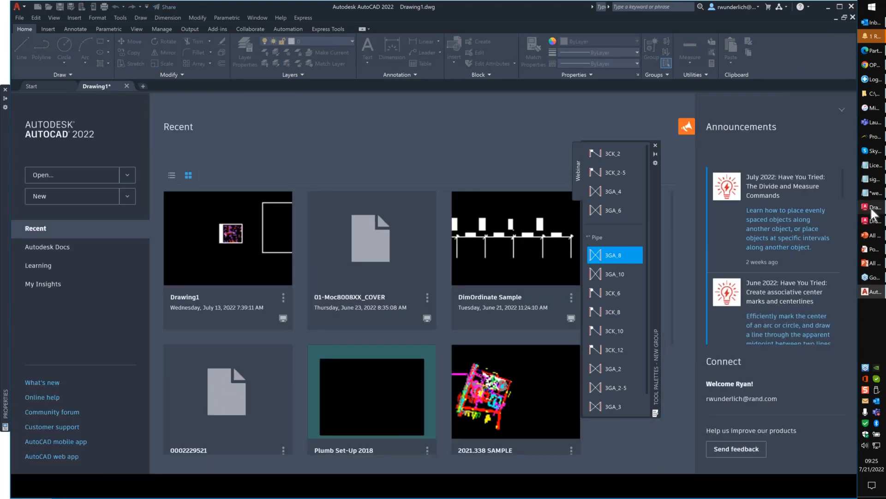
{"action": "left_click", "coordinate": [873, 210]}
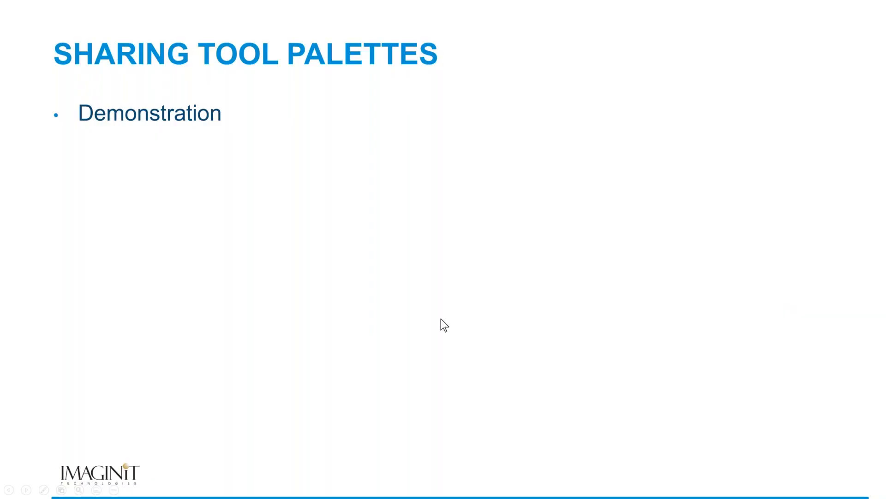
{"action": "left_click", "coordinate": [441, 319]}
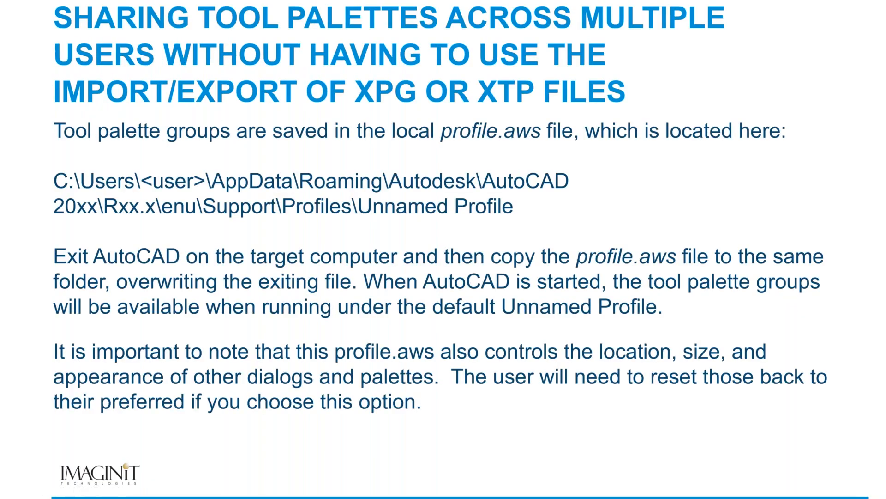
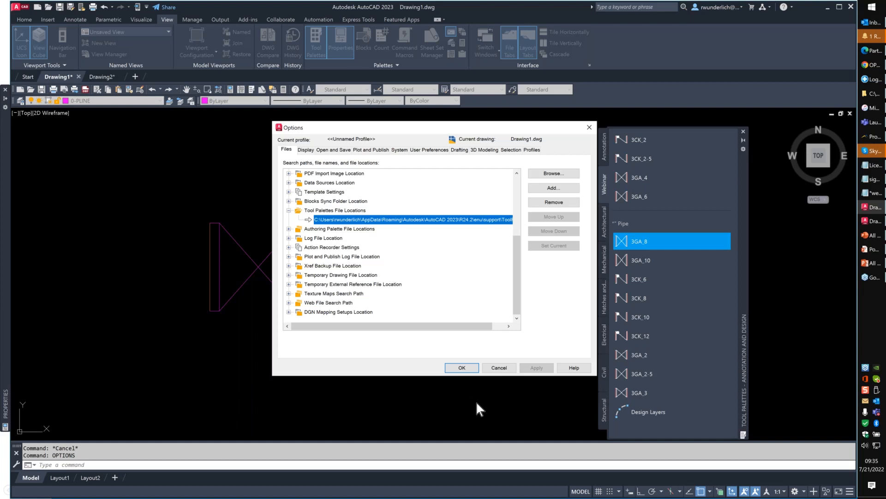
Step: Inspect the folder path under Tool Palettes File Locations in Options, then cancel the dialog
{"action": "left_click", "coordinate": [326, 221]}
{"action": "left_click", "coordinate": [499, 367]}
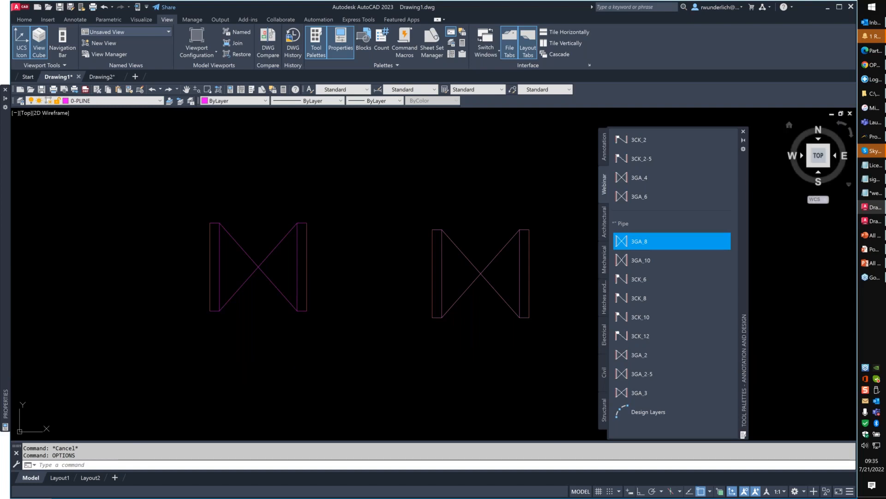
Step: Switch to File Explorer and open DevUpdate.lsp from the C:\Working Data\RAW\LISP folder in Notepad
{"action": "key", "text": "alt+Tab"}
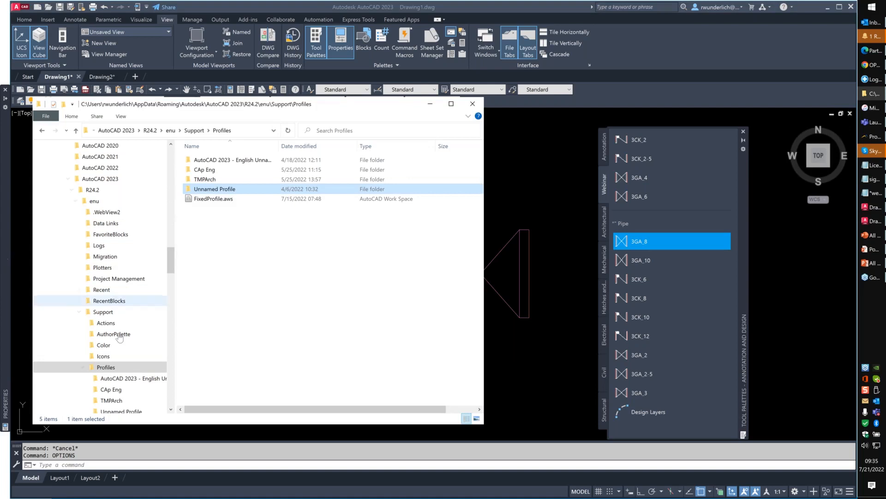
{"action": "left_click", "coordinate": [79, 312]}
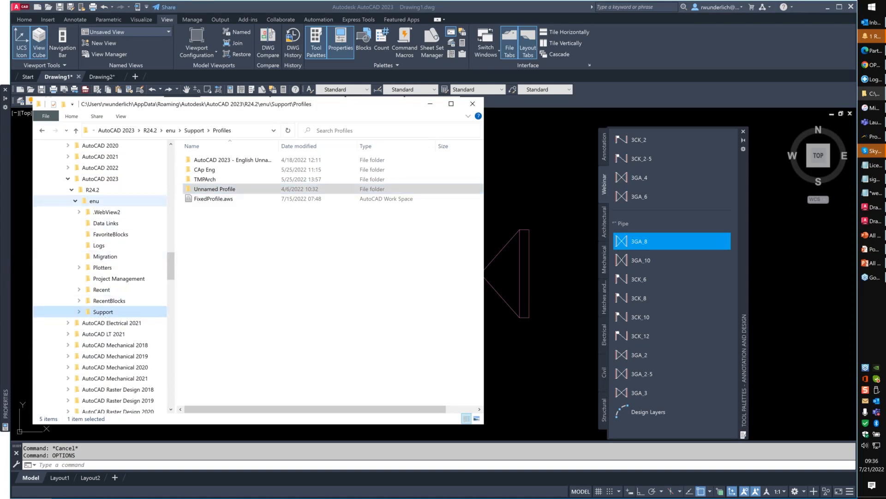
{"action": "left_click_drag", "start_coordinate": [169, 275], "coordinate": [157, 393]}
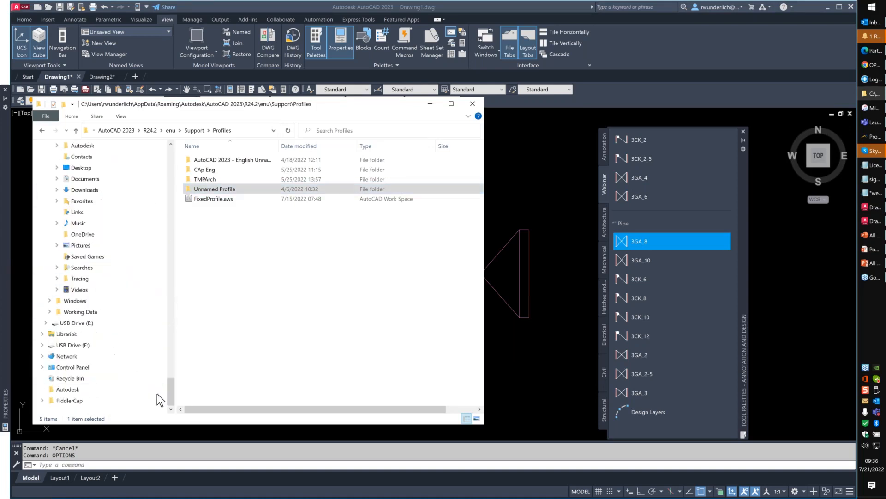
{"action": "left_click", "coordinate": [93, 313]}
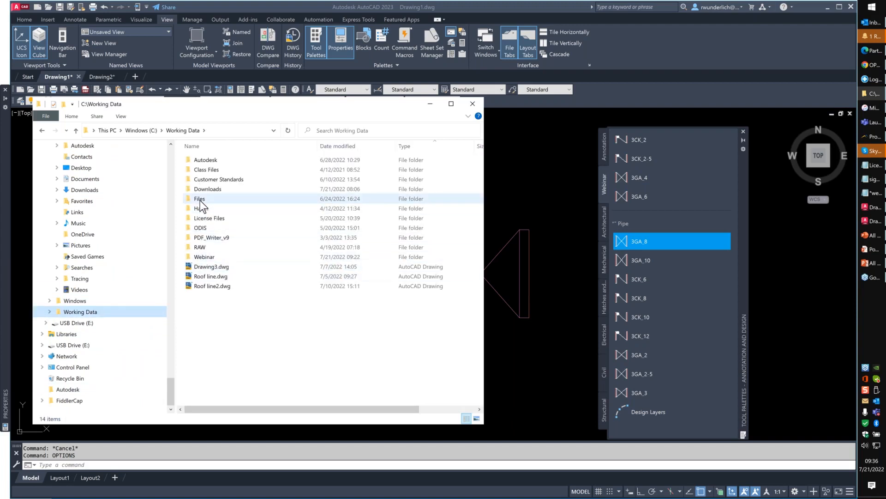
{"action": "double_click", "coordinate": [202, 247]}
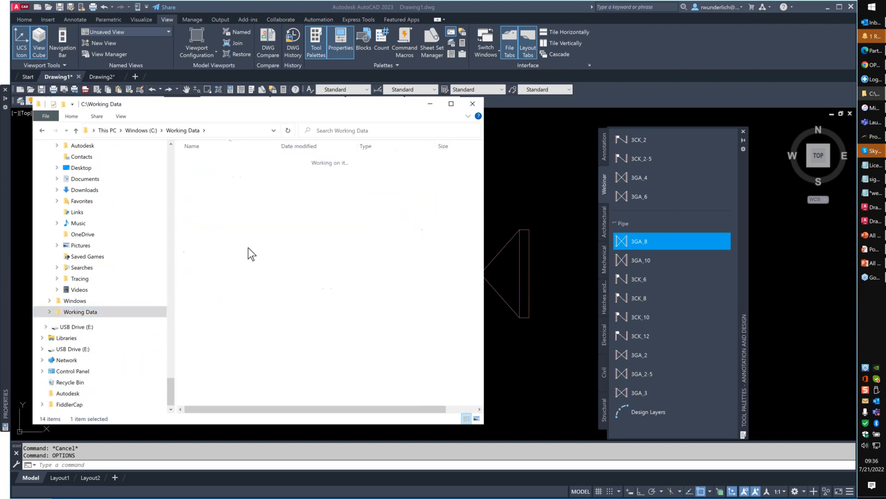
{"action": "double_click", "coordinate": [206, 208]}
{"action": "left_click", "coordinate": [232, 277]}
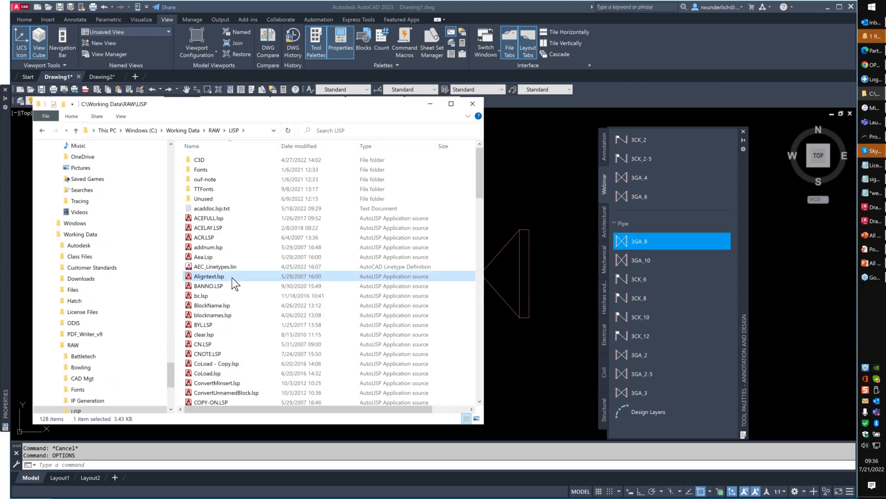
{"action": "key", "text": "d"}
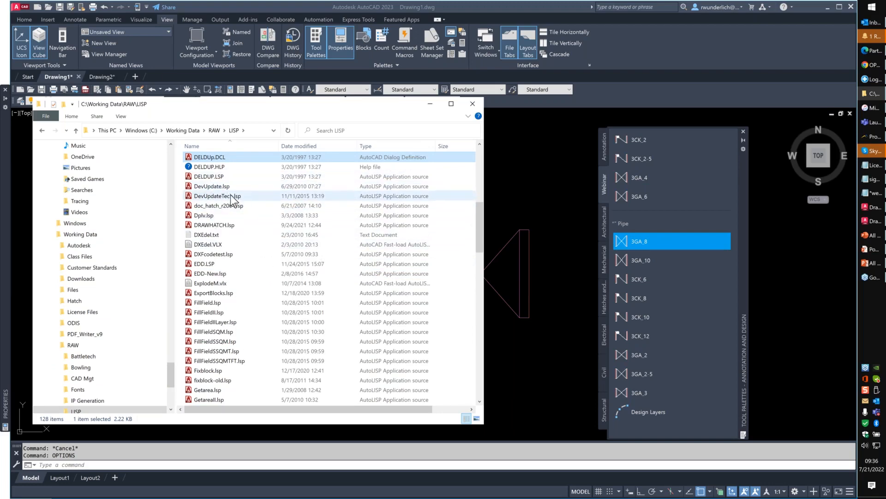
{"action": "double_click", "coordinate": [217, 187]}
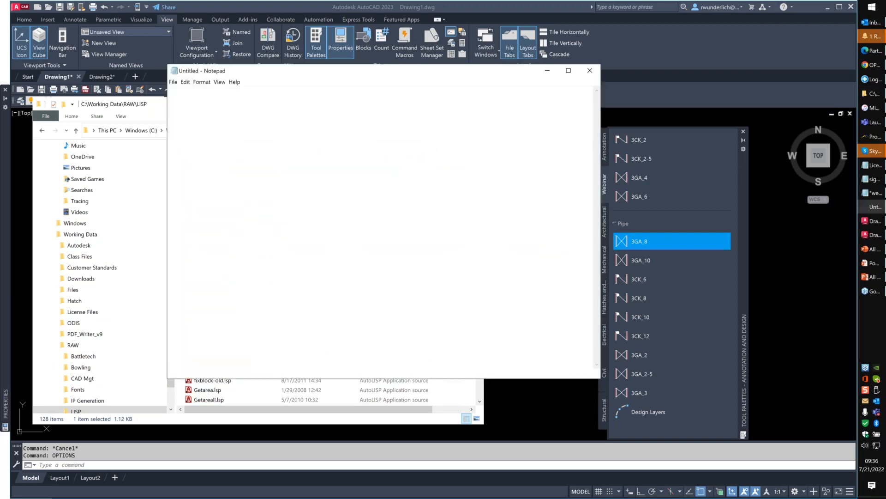
Step: Examine the layer commands in DevUpdate.lsp, then close the file and minimize File Explorer
{"action": "left_click_drag", "start_coordinate": [489, 250], "coordinate": [170, 91]}
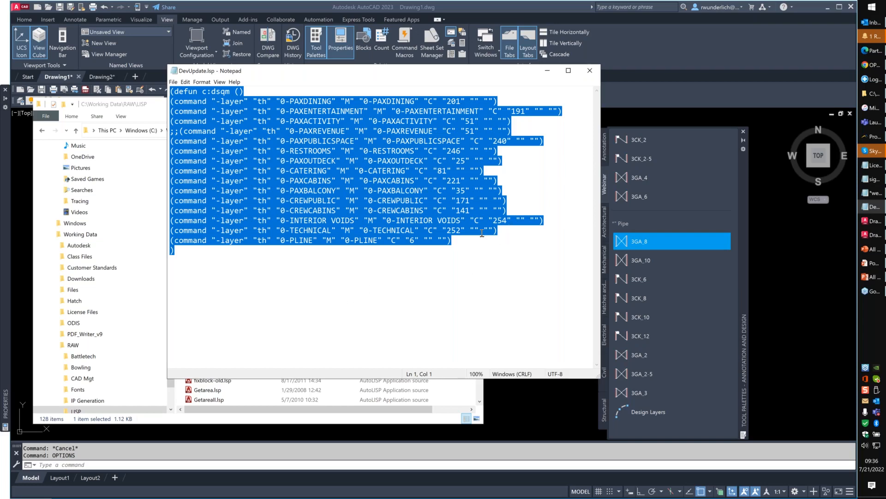
{"action": "left_click", "coordinate": [586, 73]}
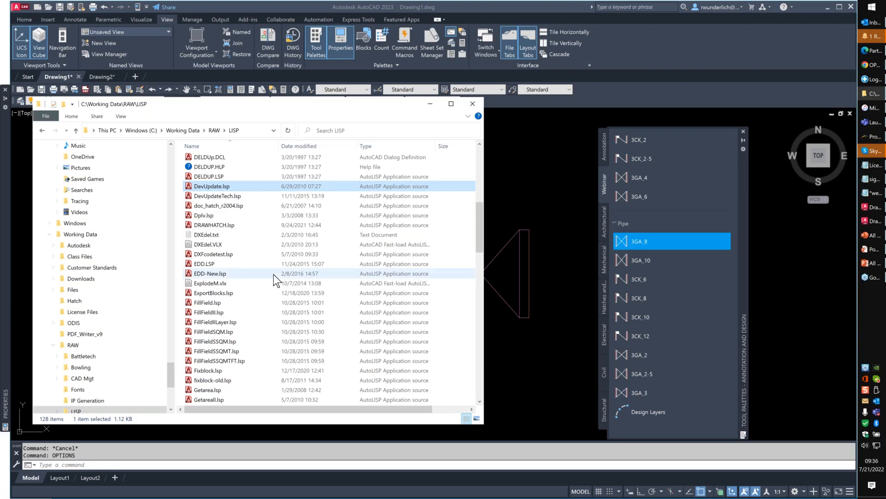
{"action": "left_click", "coordinate": [430, 104]}
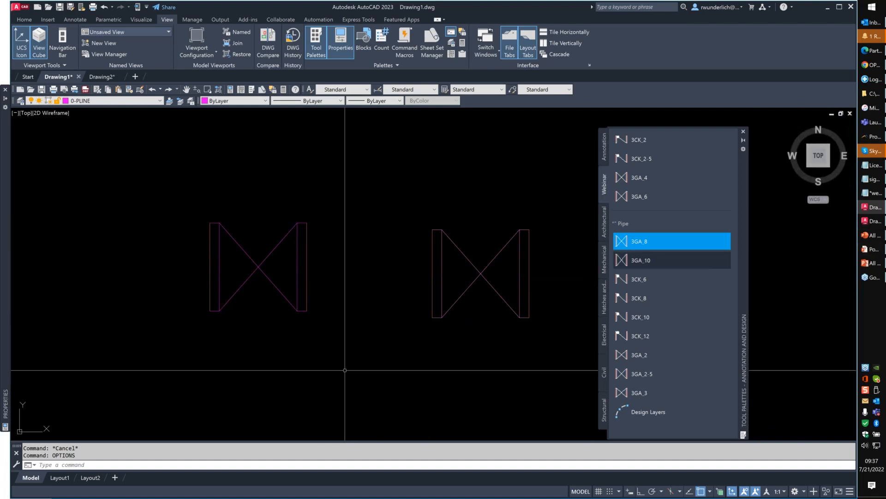
Step: Open Options and expand Tool Palettes File Locations among the file paths to view the palette folder, then close the dialog
{"action": "type", "text": "olption"}
{"action": "key", "text": "Return"}
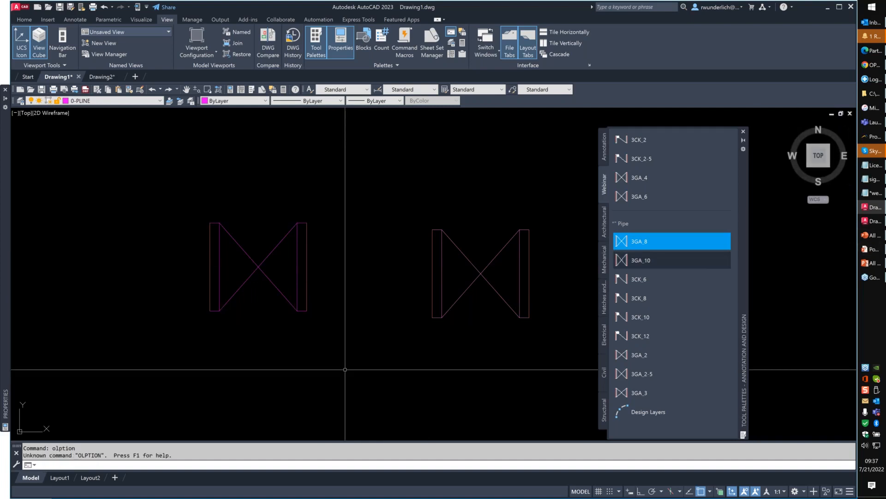
{"action": "type", "text": "options"}
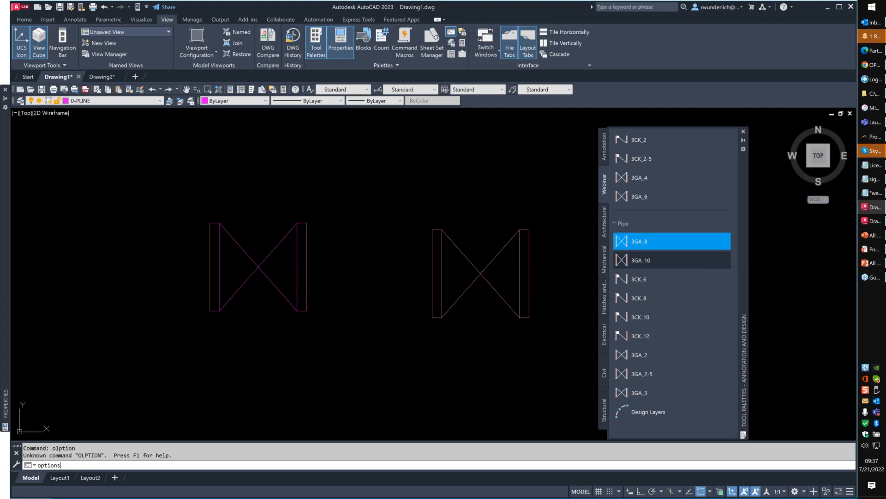
{"action": "key", "text": "Return"}
{"action": "left_click", "coordinate": [287, 151]}
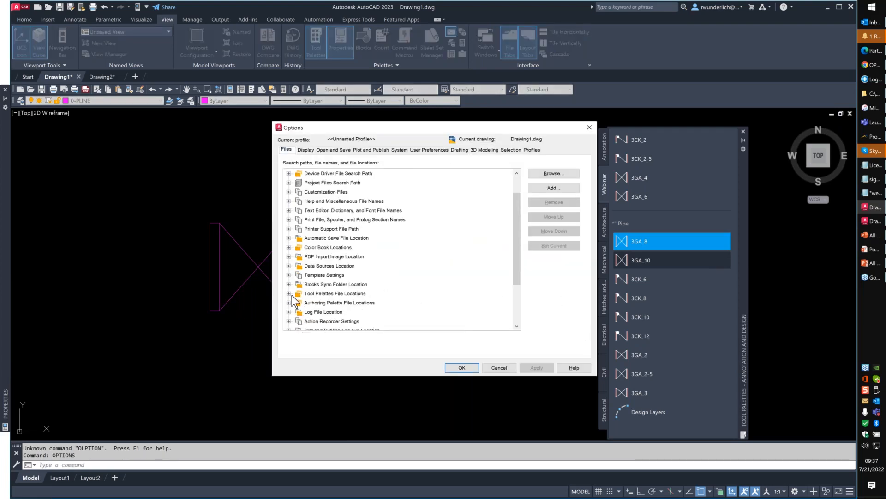
{"action": "double_click", "coordinate": [355, 294]}
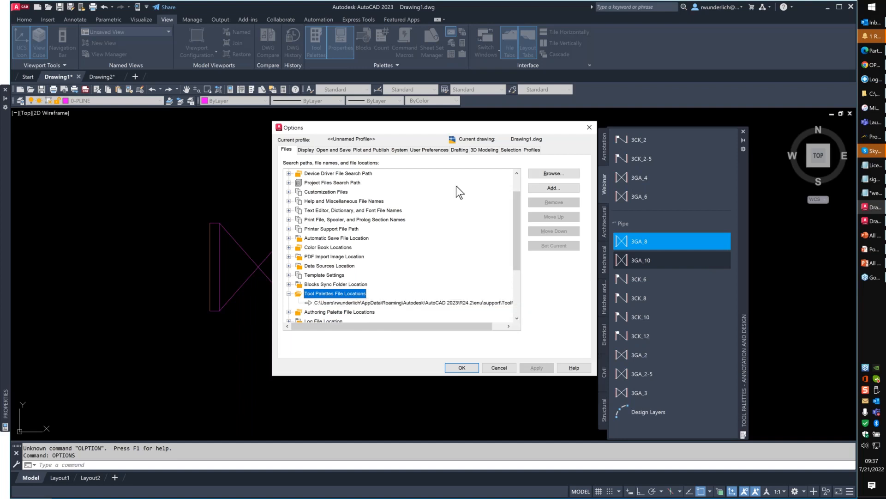
{"action": "left_click", "coordinate": [179, 208]}
{"action": "left_click", "coordinate": [462, 368]}
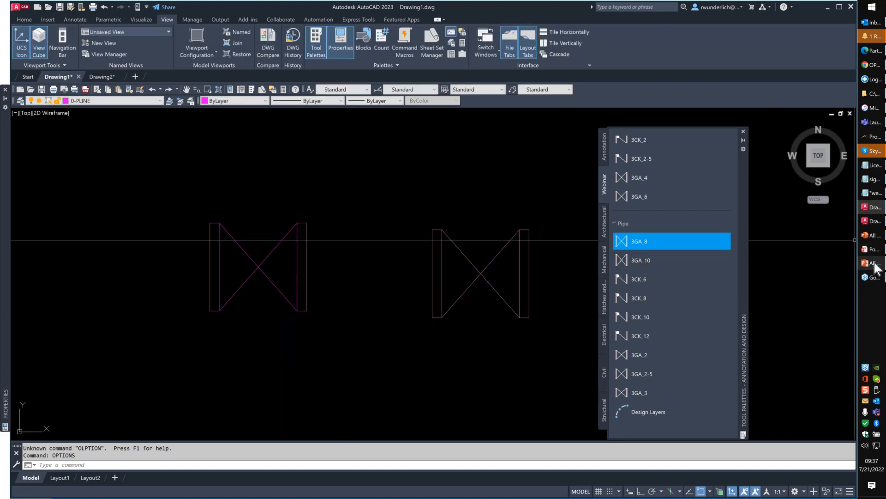
Step: Switch to the presentation and advance to the Bonus Items slide
{"action": "left_click", "coordinate": [873, 237]}
{"action": "left_click", "coordinate": [514, 407]}
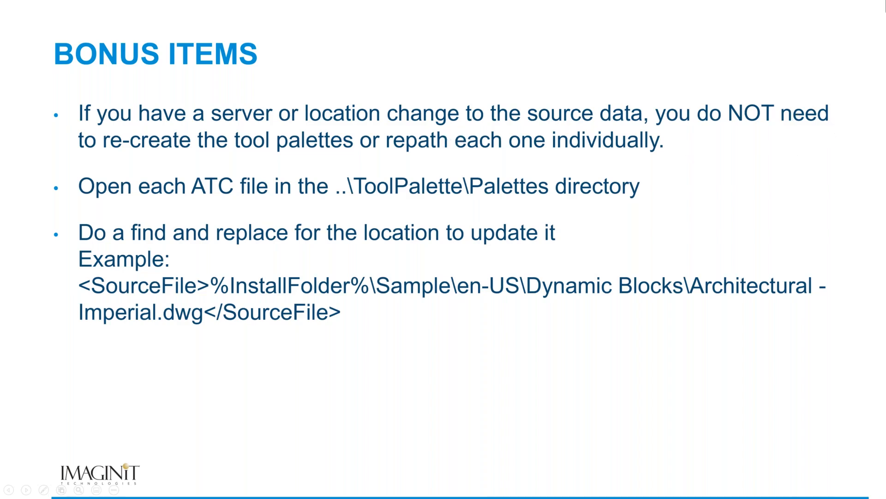
Step: Return to AutoCAD 2023 and check the source file path in the 3GA_10 tool's properties, then cancel
{"action": "key", "text": "alt+Tab"}
{"action": "right_click", "coordinate": [624, 258]}
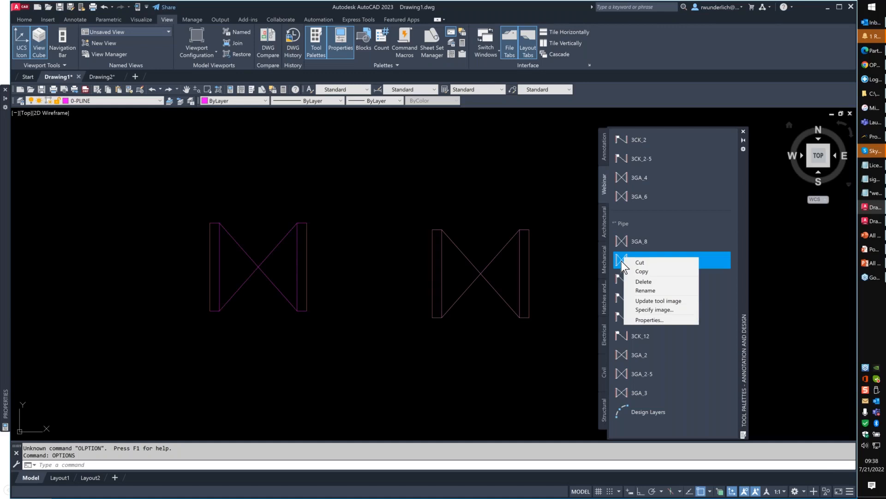
{"action": "left_click", "coordinate": [660, 320]}
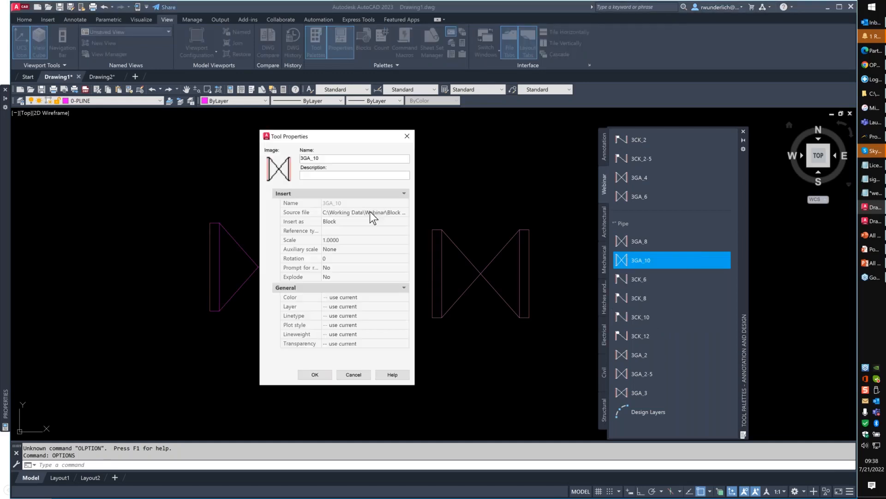
{"action": "left_click", "coordinate": [368, 214]}
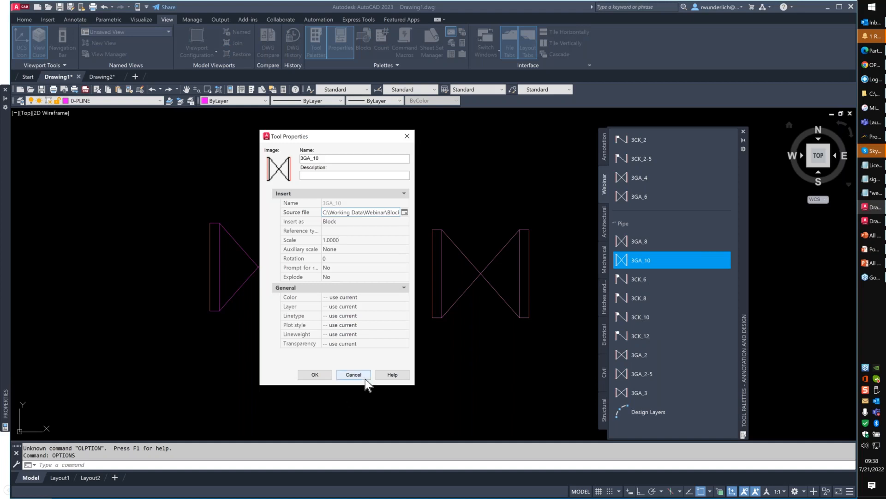
{"action": "left_click", "coordinate": [353, 375]}
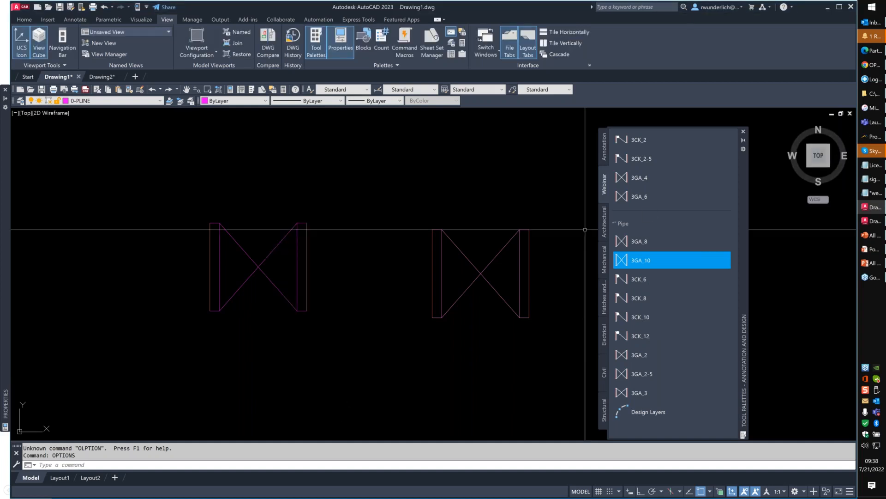
{"action": "left_click", "coordinate": [875, 168]}
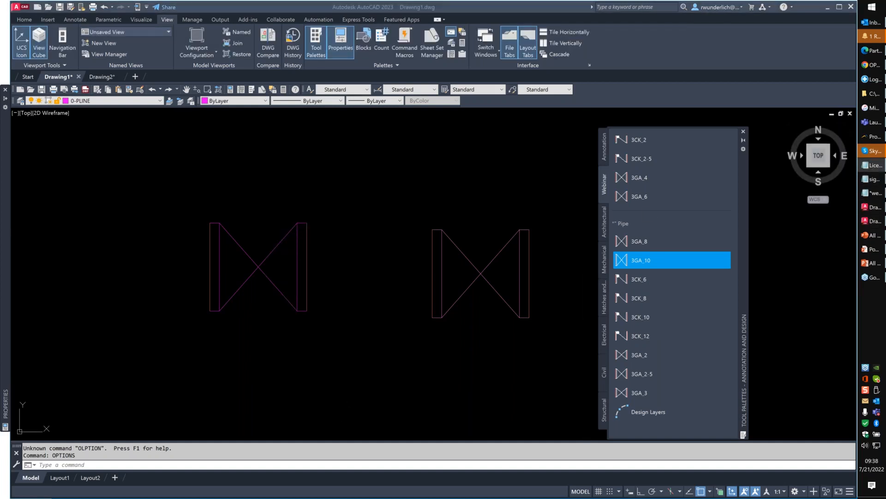
{"action": "left_click", "coordinate": [874, 193]}
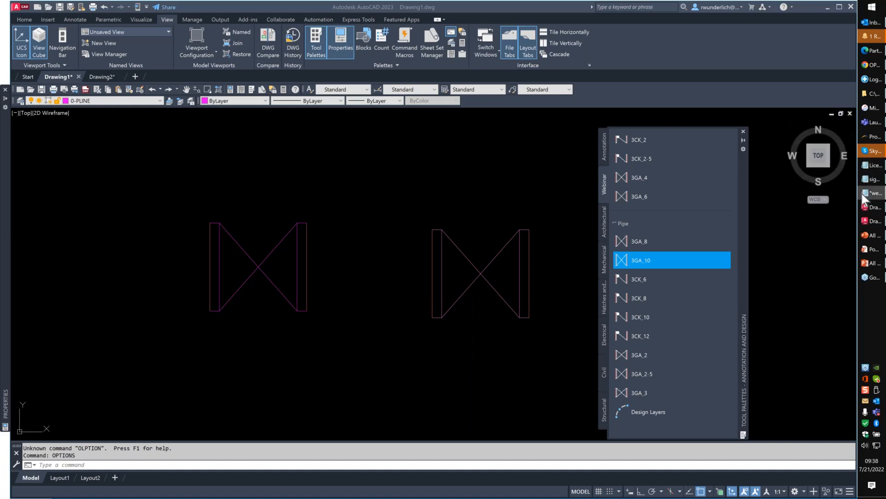
{"action": "left_click", "coordinate": [568, 228]}
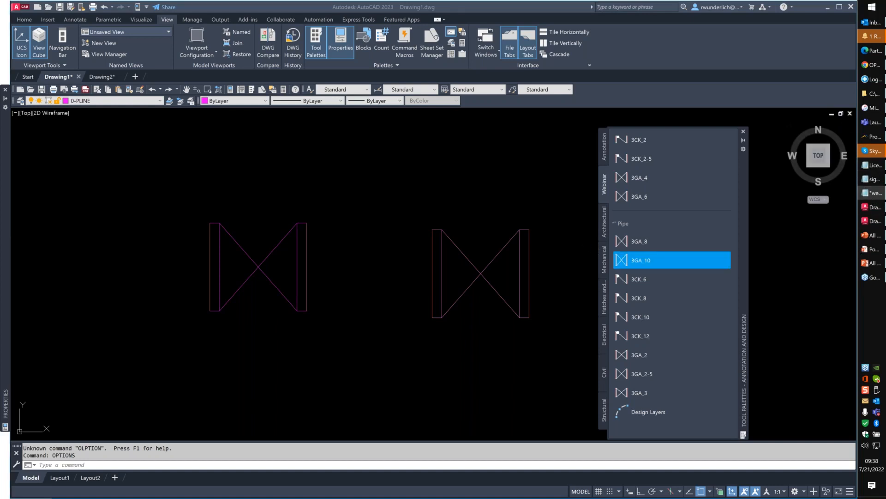
Step: Bring up File Explorer and browse to the AutoCAD 2023 Support\ToolPalette\Palettes folder
{"action": "left_click", "coordinate": [873, 92]}
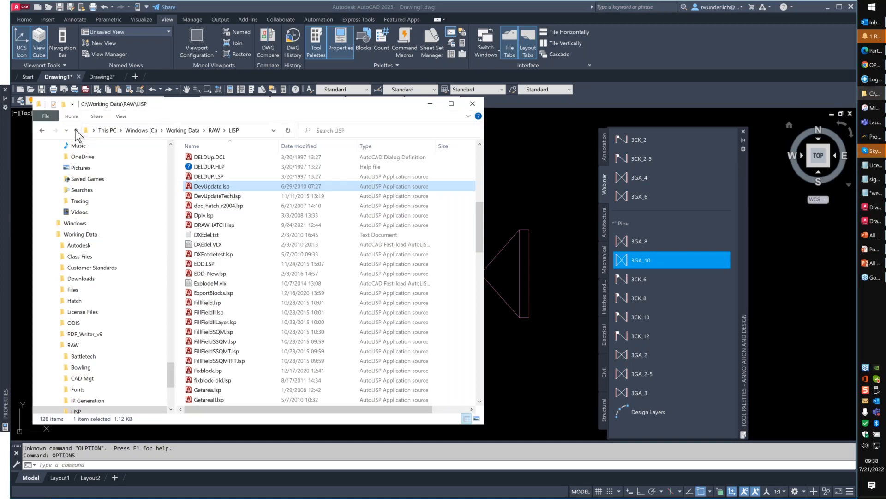
{"action": "left_click", "coordinate": [45, 130]}
{"action": "left_click", "coordinate": [45, 131]}
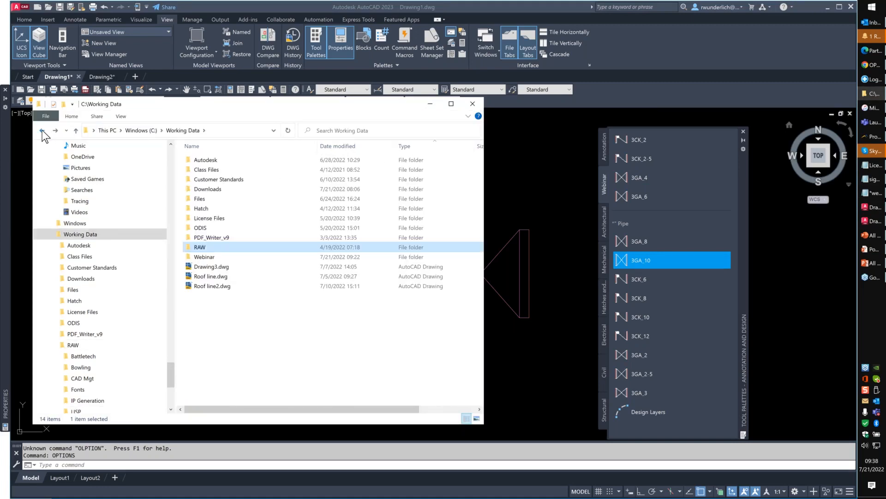
{"action": "left_click", "coordinate": [44, 130]}
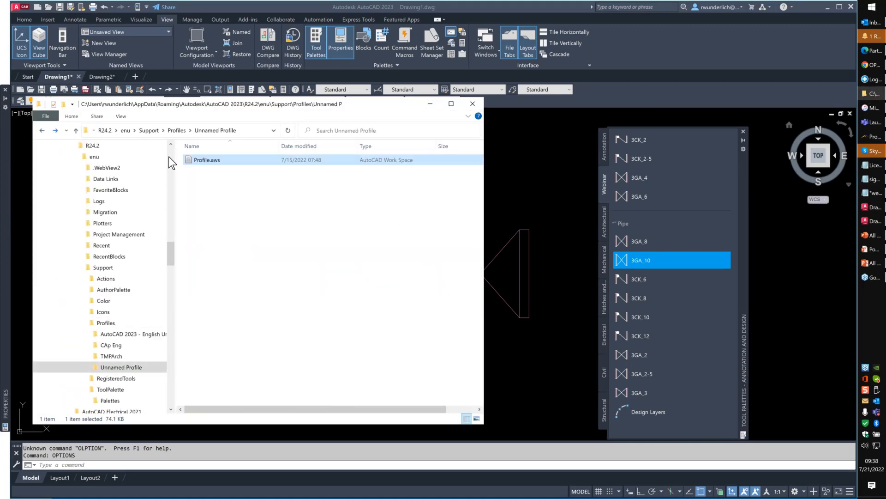
{"action": "left_click", "coordinate": [177, 130]}
{"action": "left_click", "coordinate": [200, 133]}
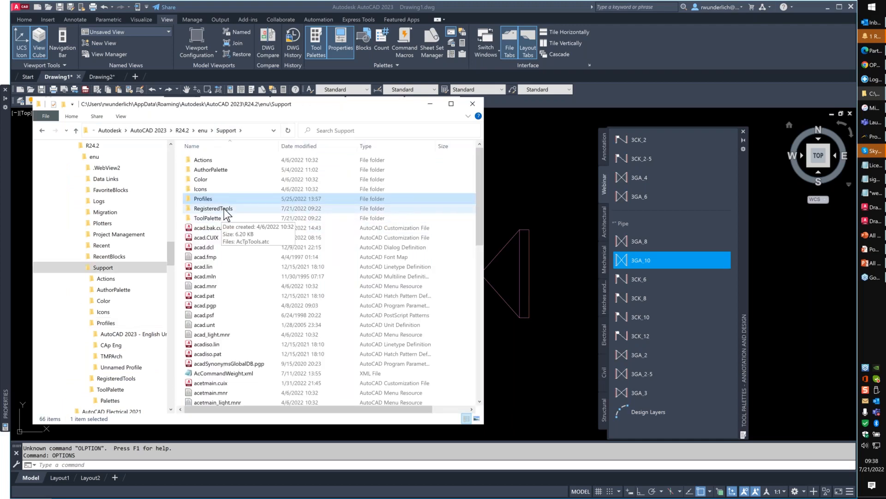
{"action": "left_click", "coordinate": [214, 219]}
{"action": "double_click", "coordinate": [214, 218]}
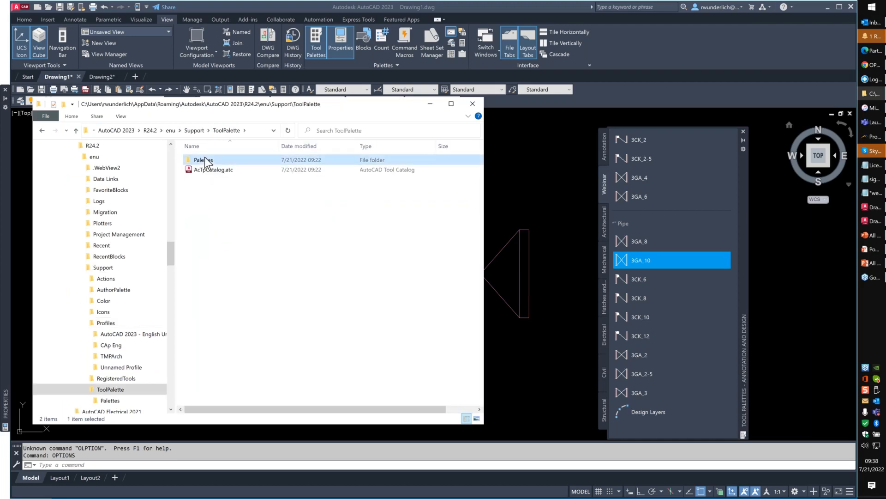
{"action": "double_click", "coordinate": [216, 162]}
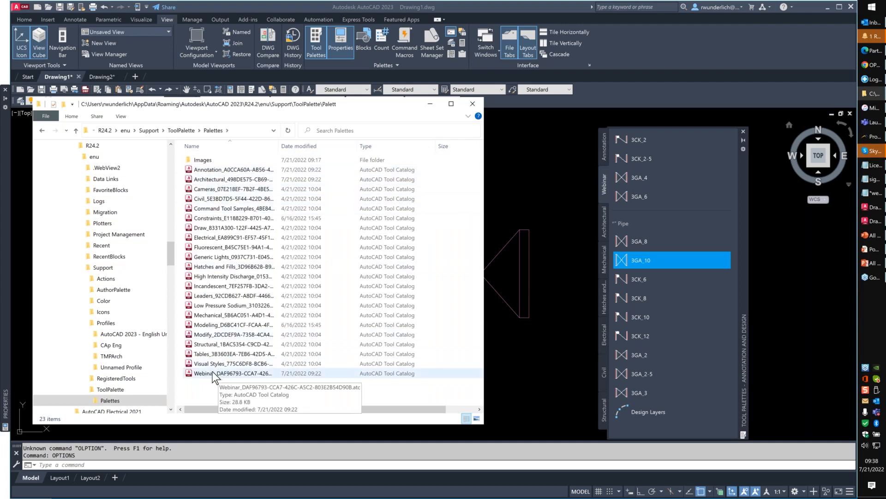
Step: Open the Webinar palette's .atc file from the Palettes folder in Notepad
{"action": "left_click", "coordinate": [230, 373]}
{"action": "double_click", "coordinate": [229, 373]}
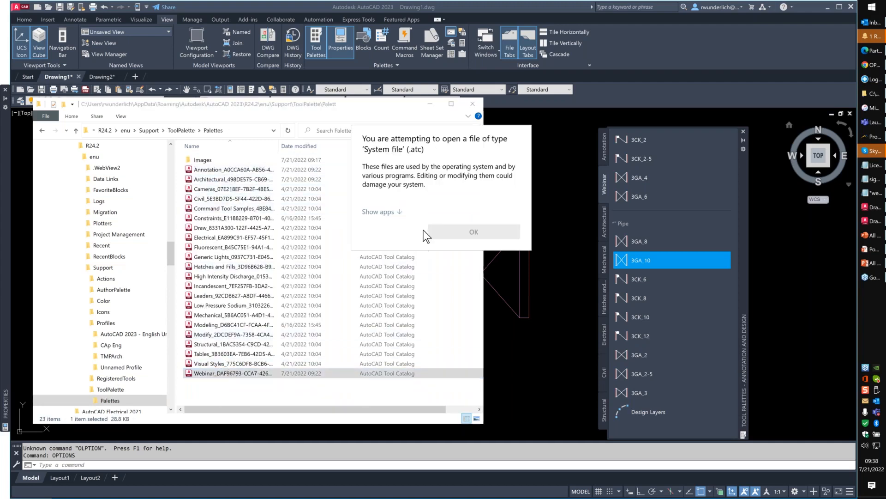
{"action": "left_click", "coordinate": [382, 214]}
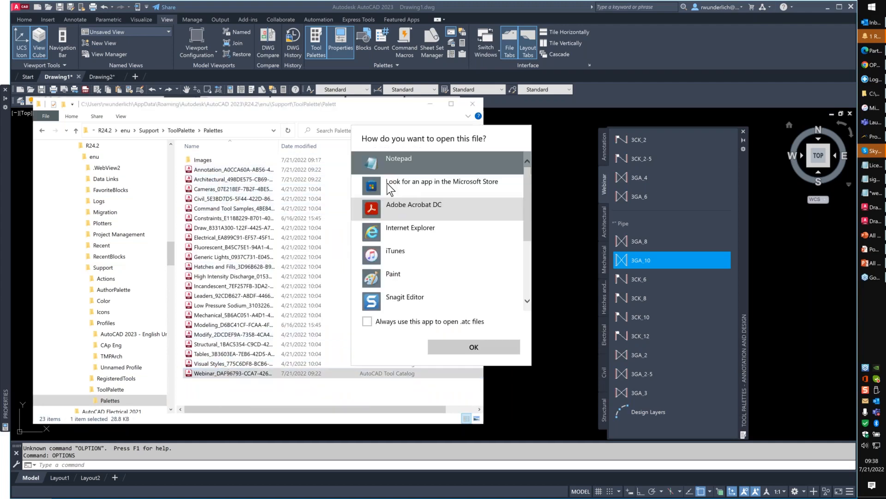
{"action": "left_click", "coordinate": [474, 347]}
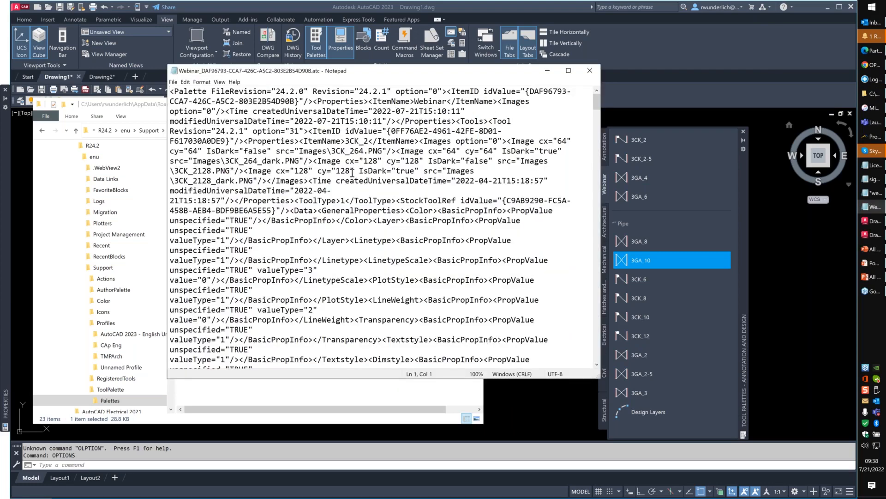
Step: Search the palette file for "working" and highlight the full source file path of the 3CK_2 block
{"action": "key", "text": "ctrl+f"}
{"action": "type", "text": "working"}
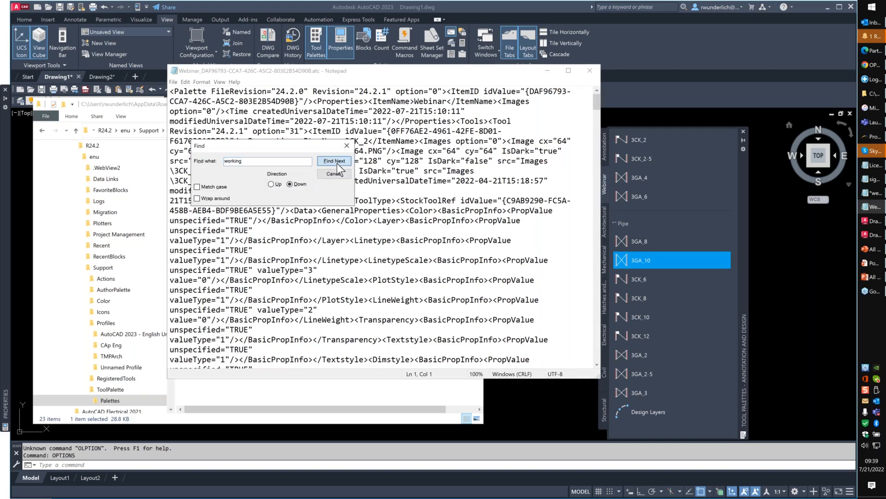
{"action": "left_click", "coordinate": [334, 161]}
{"action": "left_click", "coordinate": [334, 173]}
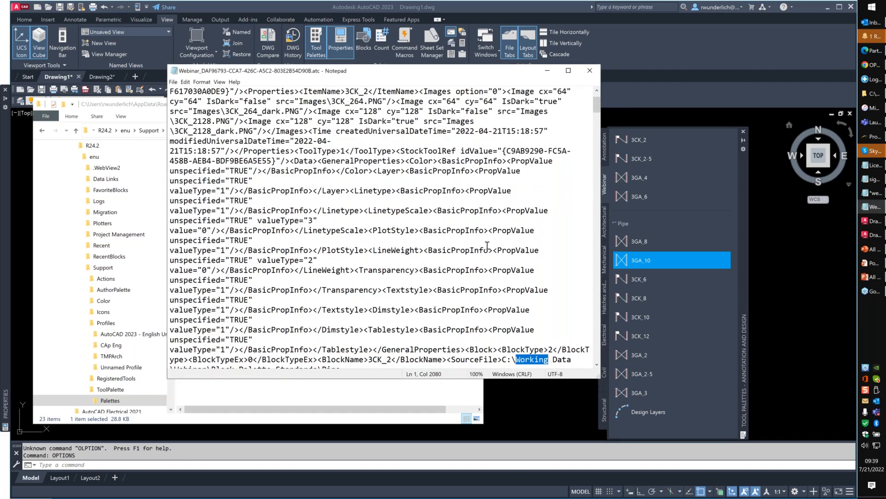
{"action": "scroll", "coordinate": [487, 246], "scroll_direction": "down", "scroll_amount": 3}
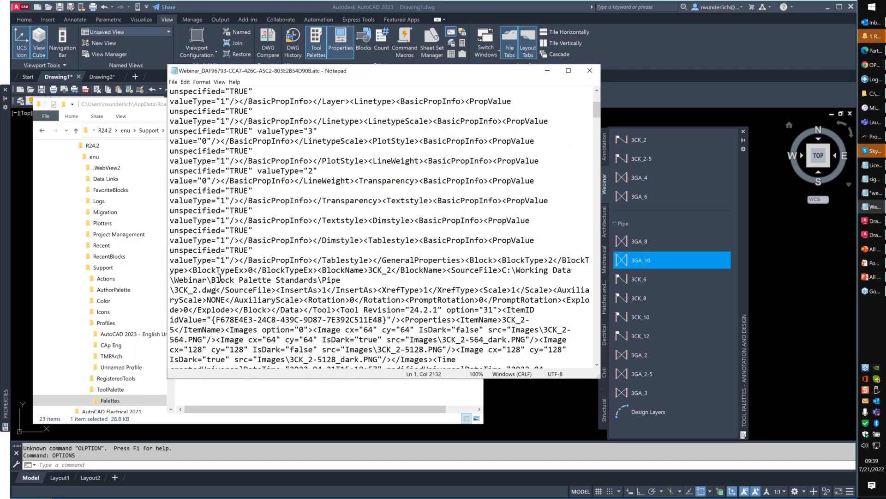
{"action": "left_click_drag", "start_coordinate": [217, 290], "coordinate": [503, 270]}
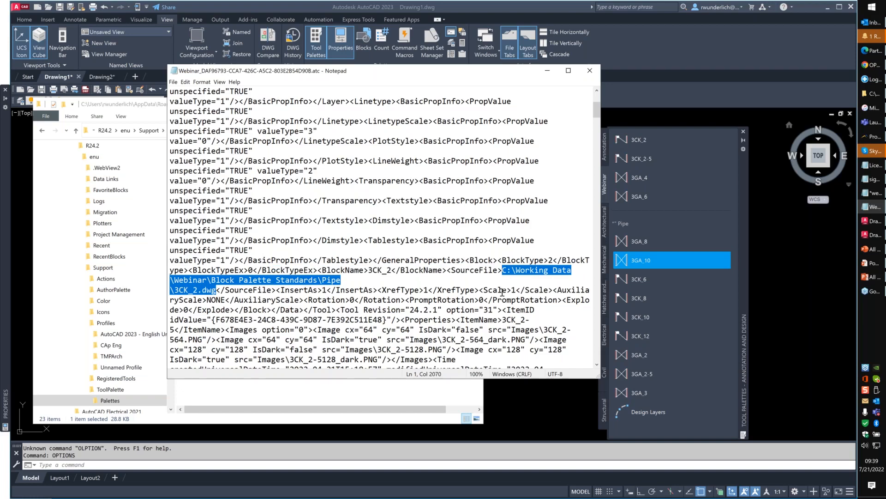
Step: Bring up Replace with the highlighted 3CK_2.dwg source path as the search text, then cancel it and close the palette file
{"action": "key", "text": "ctrl+h"}
{"action": "left_click", "coordinate": [275, 153]}
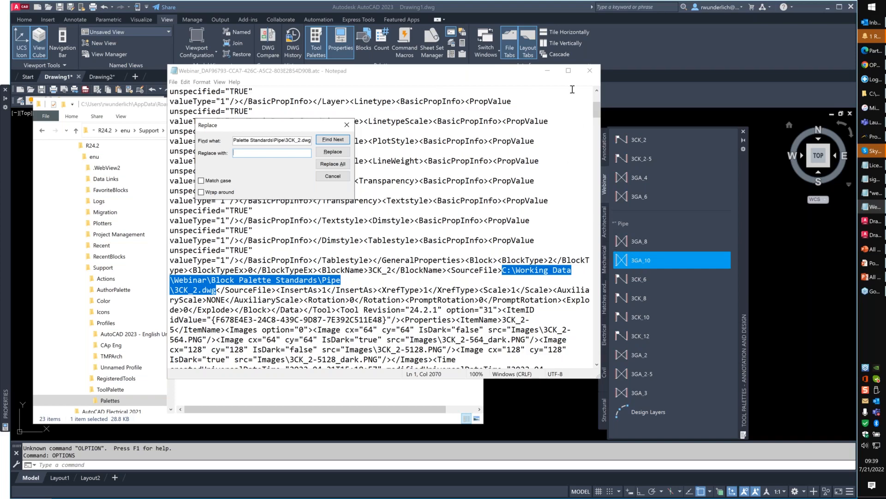
{"action": "left_click", "coordinate": [346, 125]}
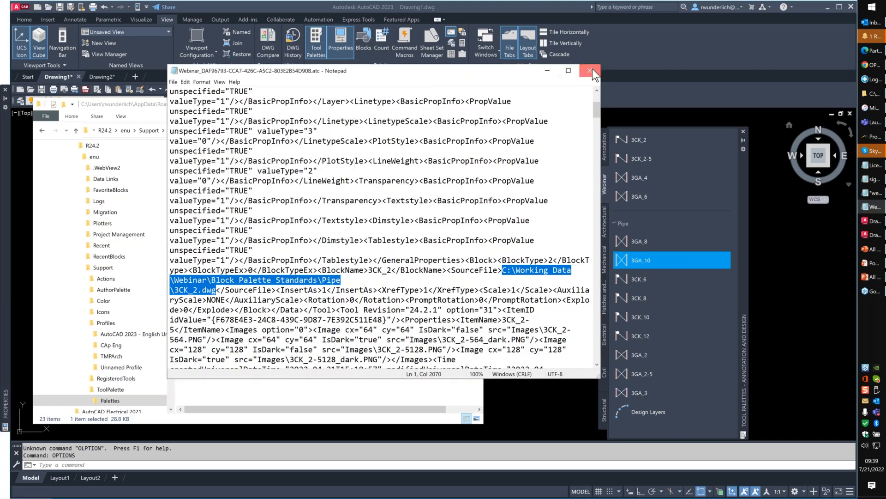
{"action": "left_click", "coordinate": [590, 70]}
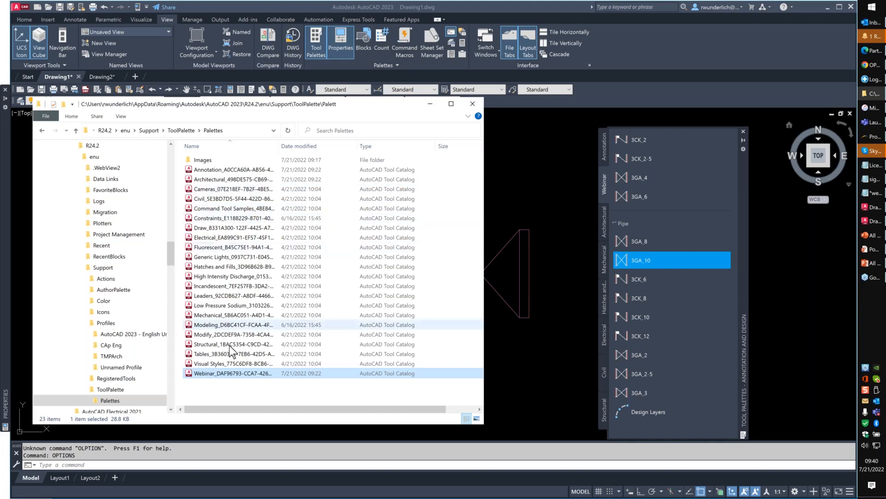
Step: Go up to the ToolPalette folder and open AcTpCatalog.atc in Notepad
{"action": "left_click", "coordinate": [181, 130]}
{"action": "left_click", "coordinate": [219, 170]}
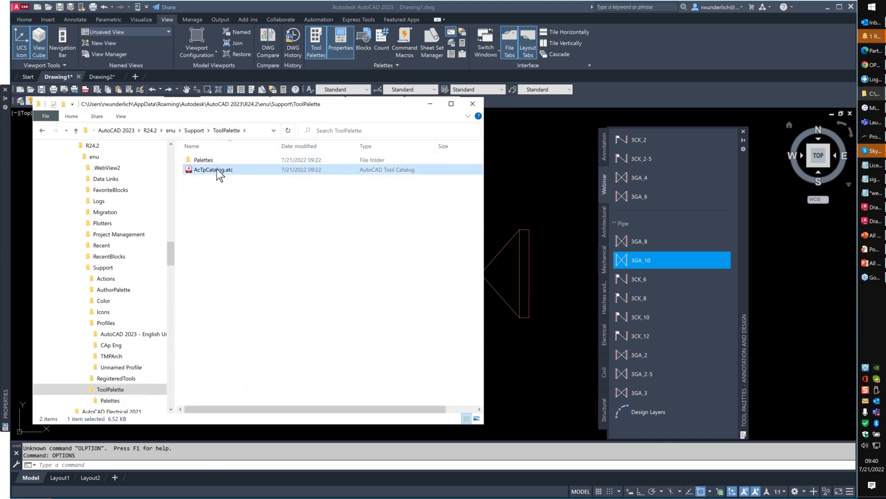
{"action": "double_click", "coordinate": [218, 170]}
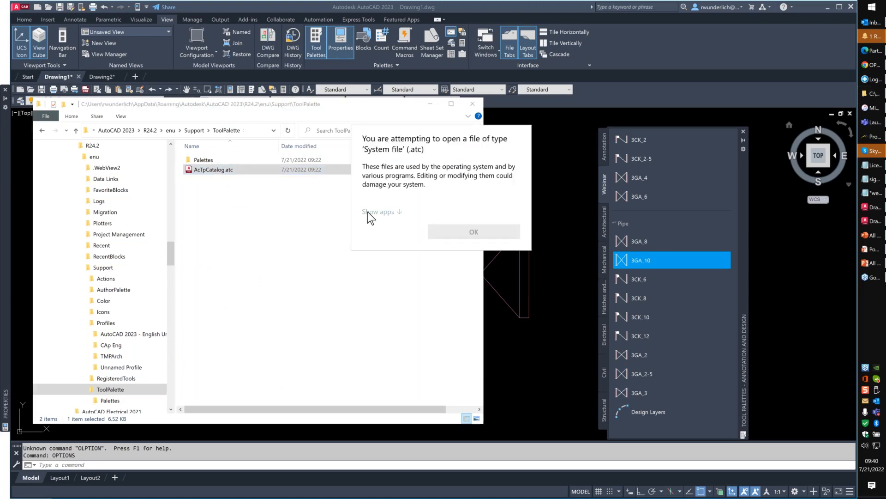
{"action": "left_click", "coordinate": [372, 212]}
{"action": "left_click", "coordinate": [473, 347]}
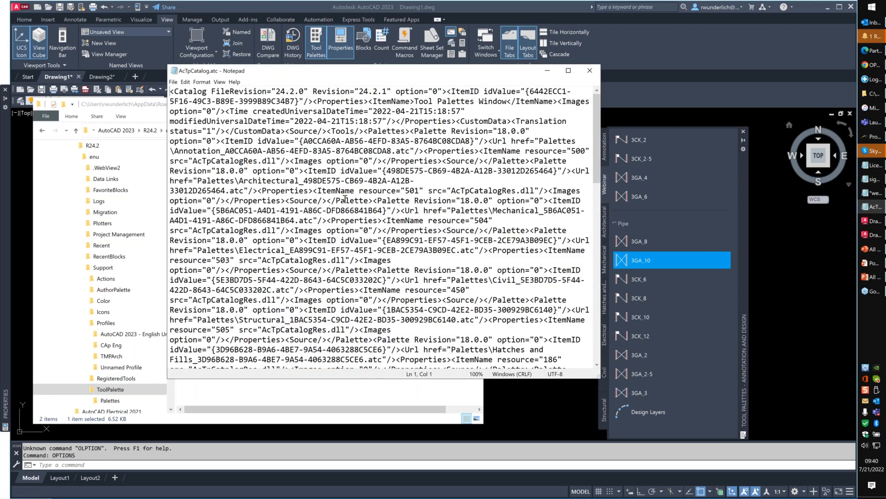
Step: Find and highlight the Webinar item name at the end of the catalog file, then close the file
{"action": "scroll", "coordinate": [345, 199], "scroll_direction": "down", "scroll_amount": 20}
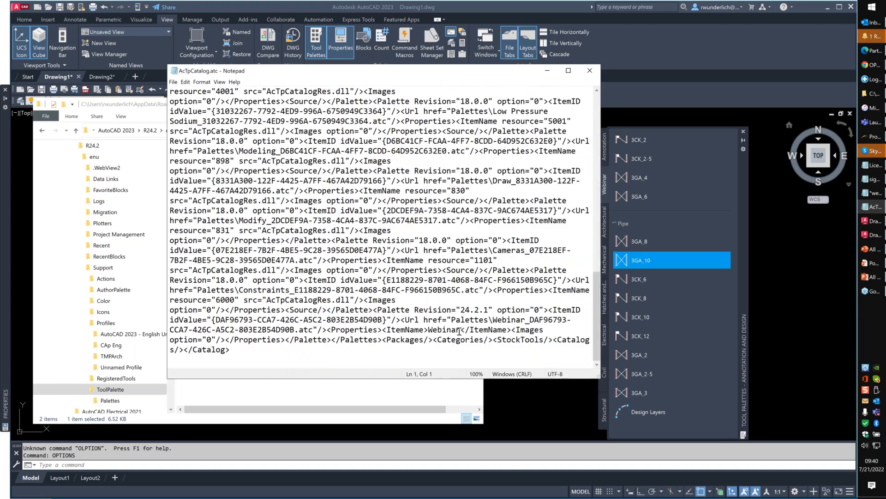
{"action": "left_click_drag", "start_coordinate": [466, 331], "coordinate": [423, 331]}
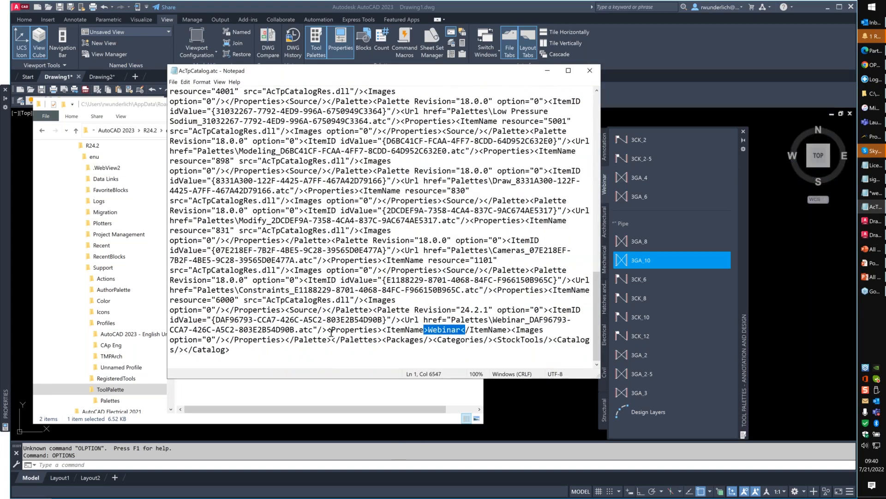
{"action": "left_click", "coordinate": [590, 71]}
{"action": "left_click", "coordinate": [280, 194]}
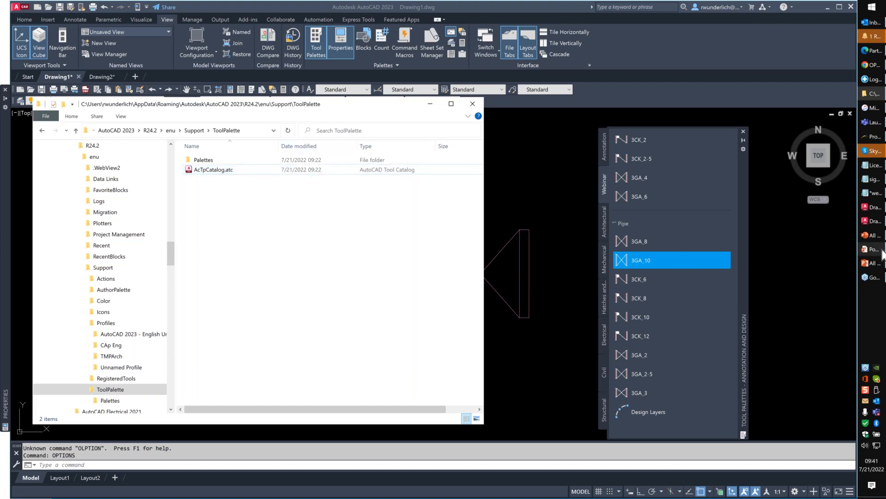
Step: Switch back to the PowerPoint presentation
{"action": "mouse_move", "coordinate": [874, 255]}
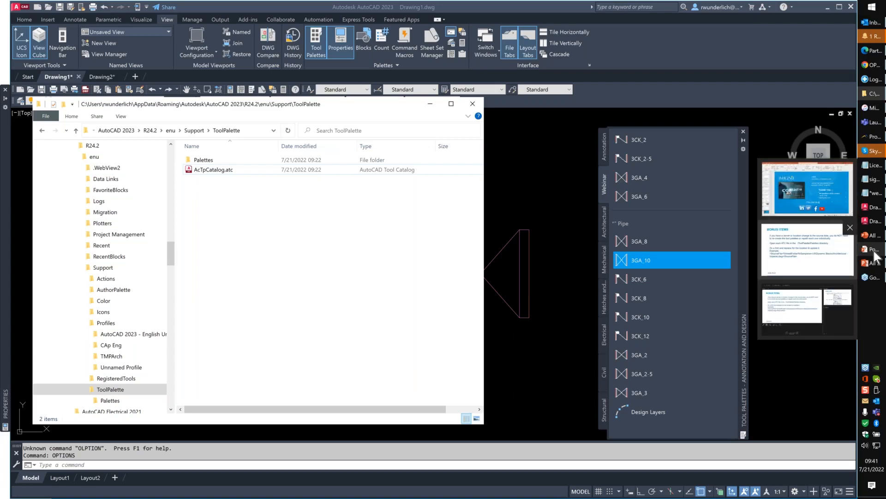